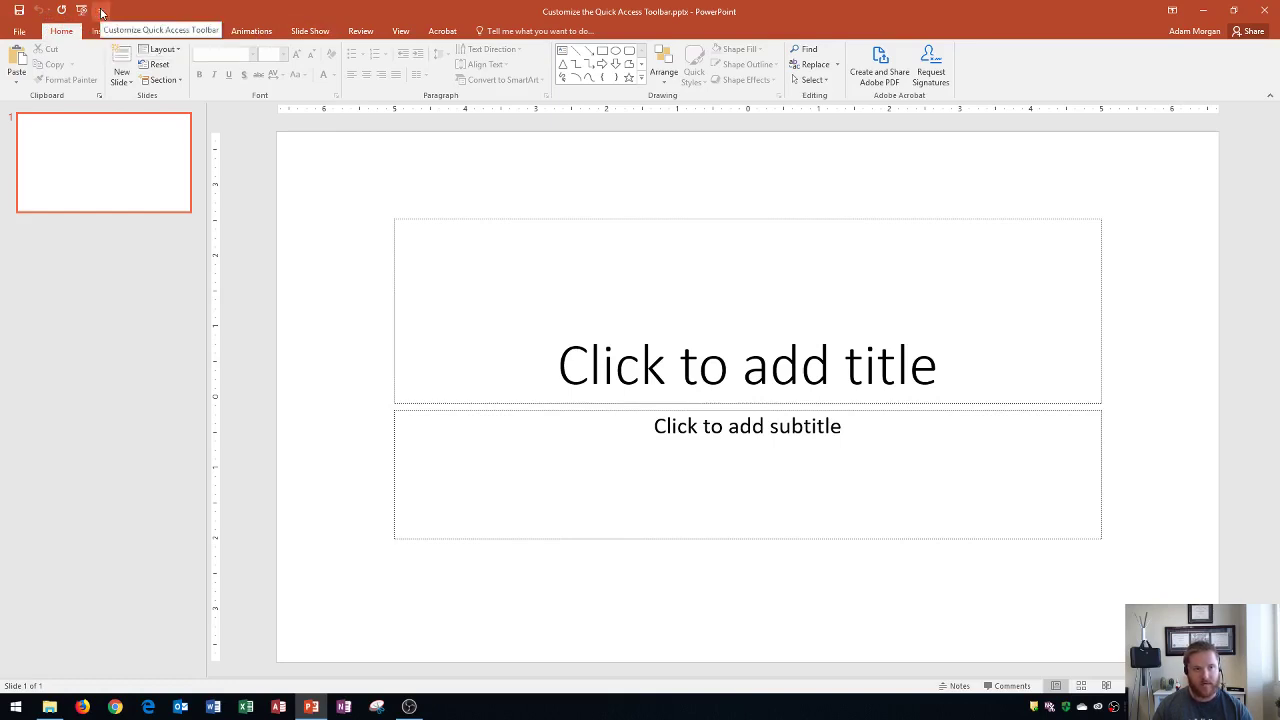
Add the New command to the Quick Access Toolbar, then remove it again
click(101, 12)
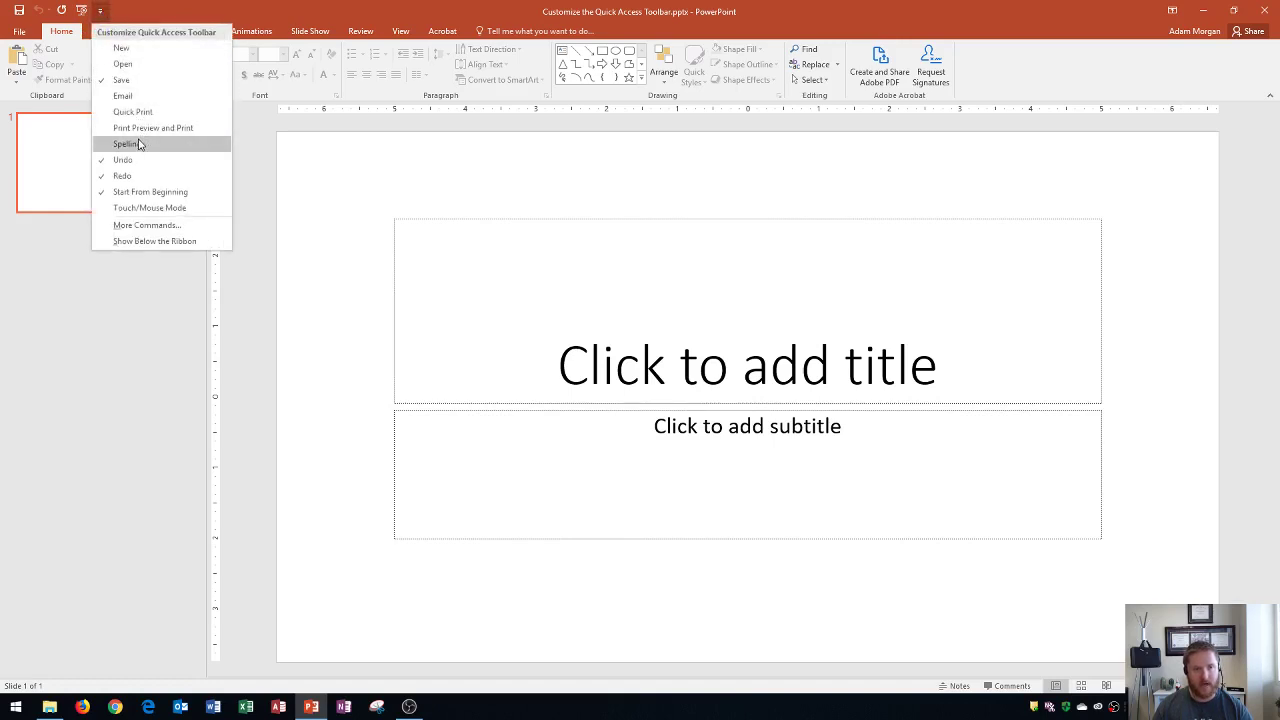
click(138, 56)
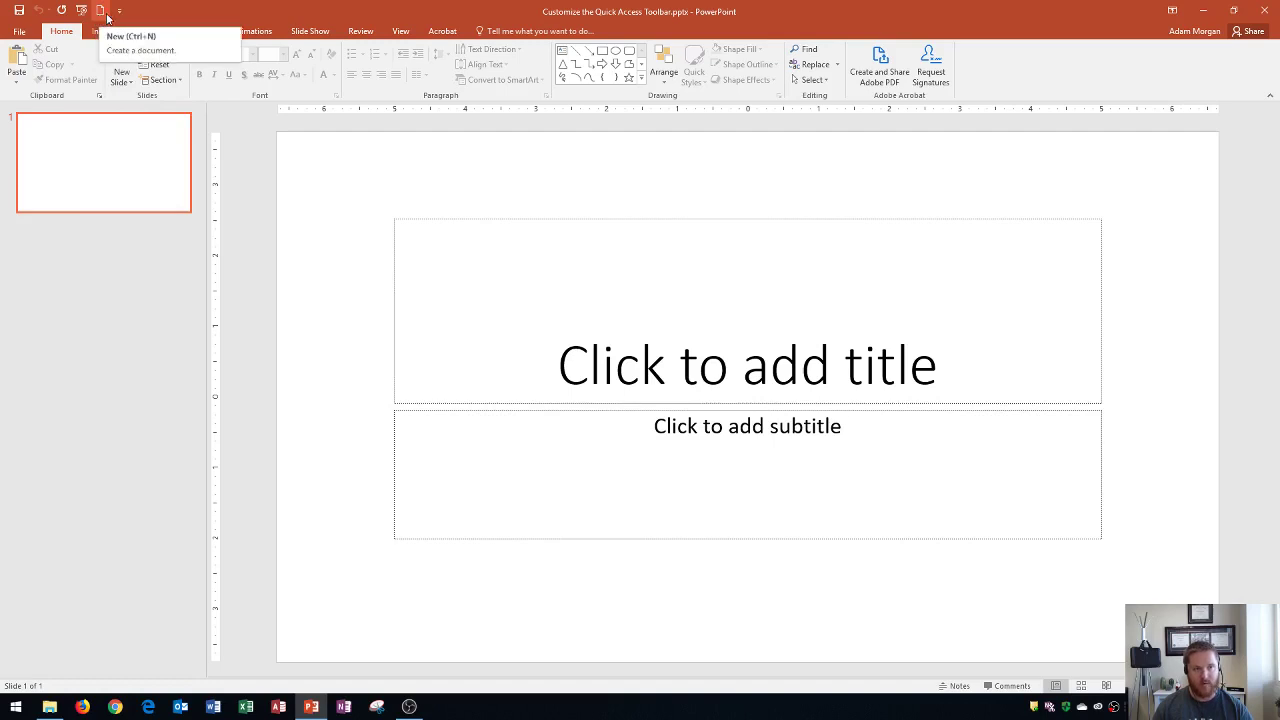
click(119, 11)
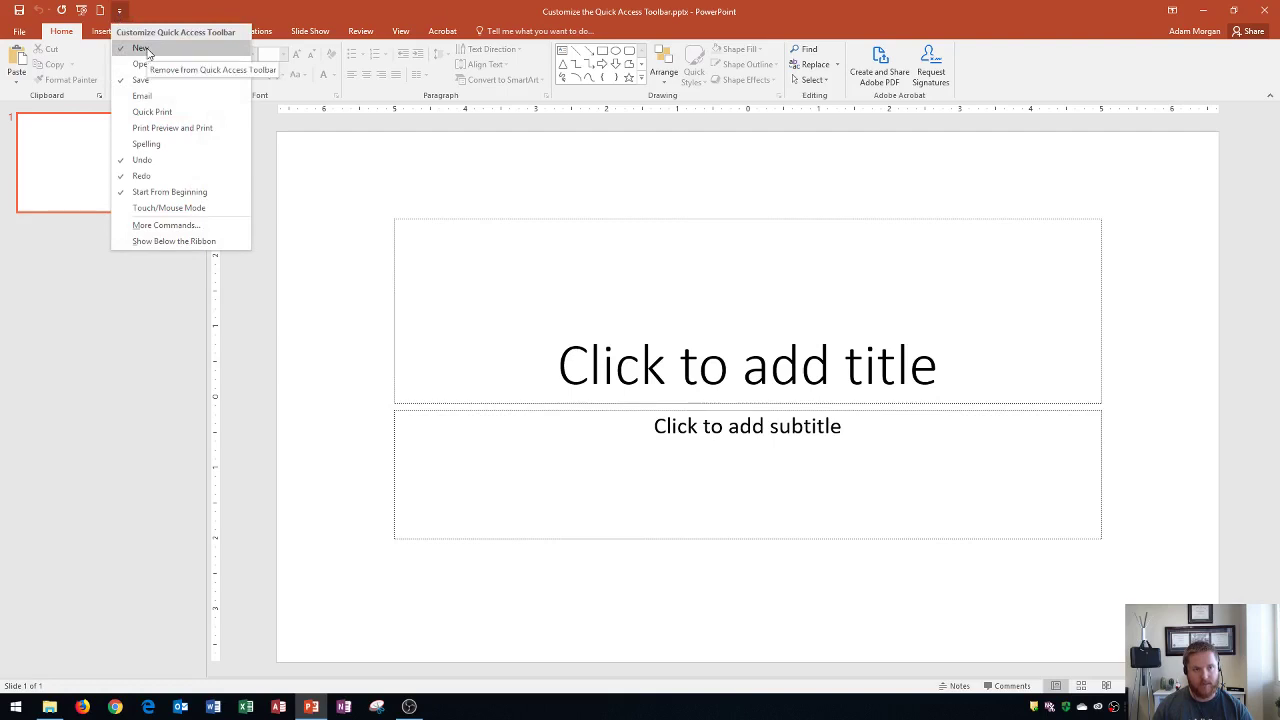
click(142, 48)
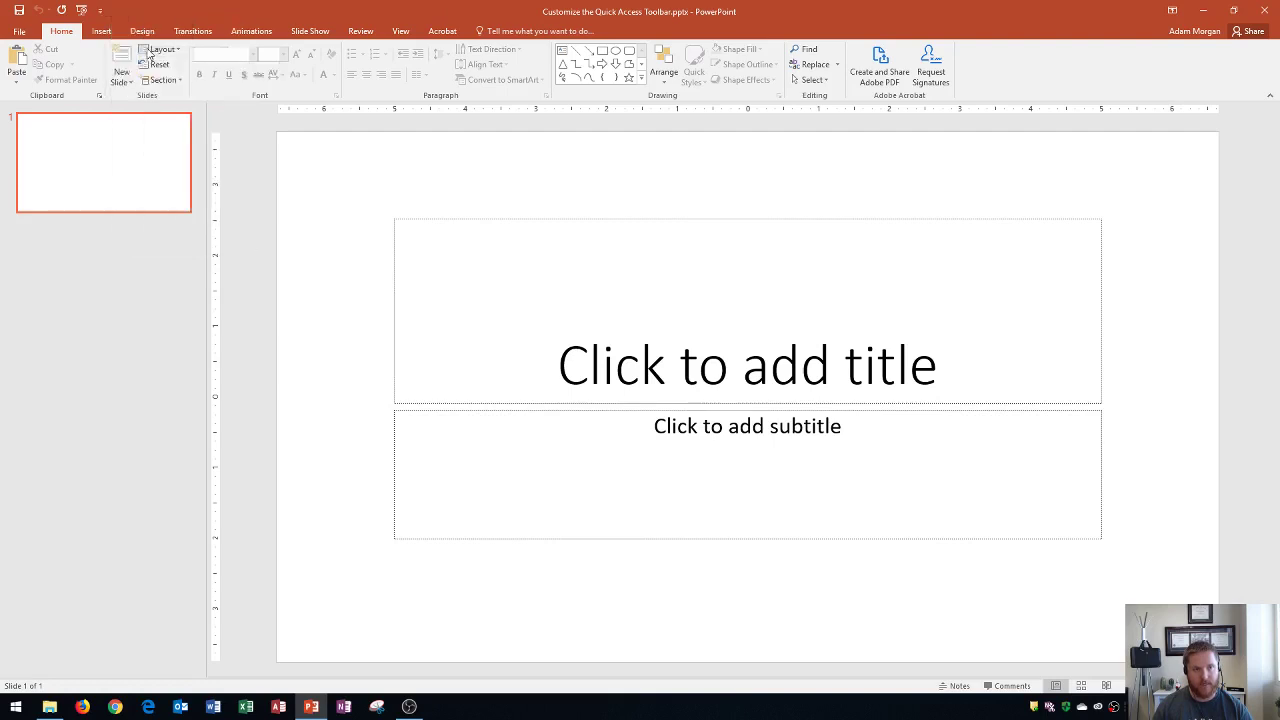
Move the Quick Access Toolbar below the ribbon and back above it, twice
click(104, 12)
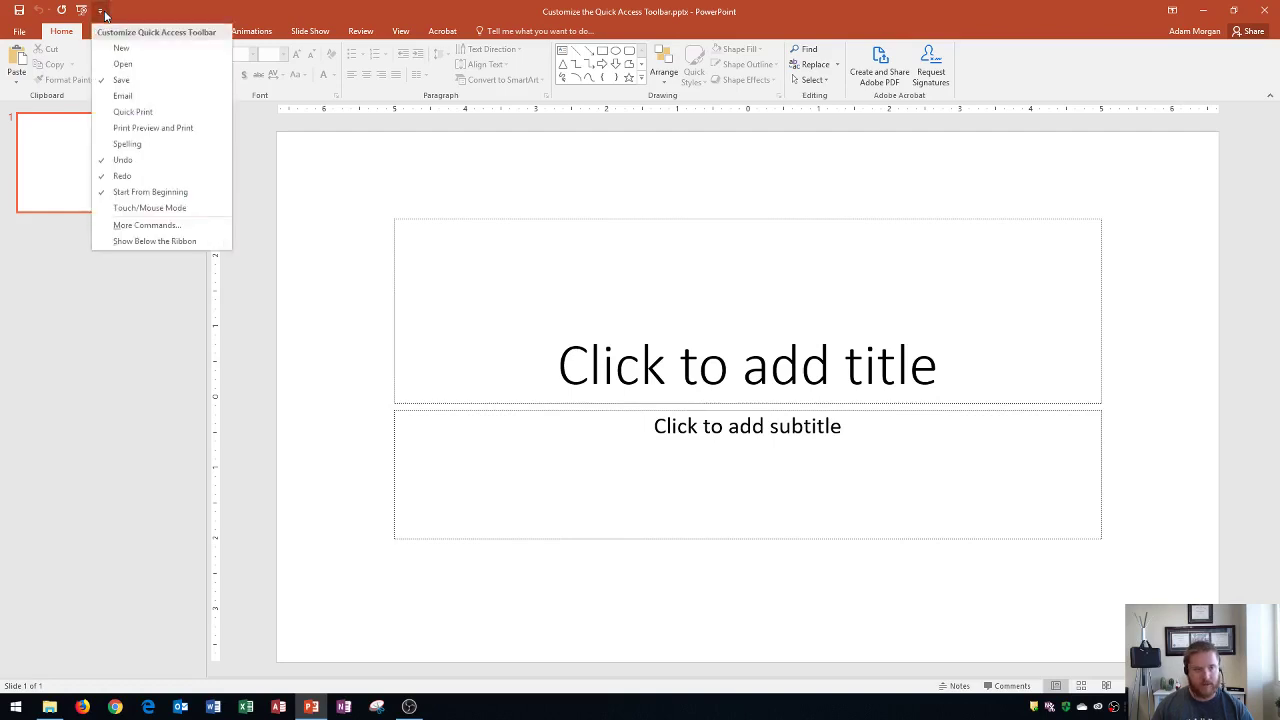
click(140, 242)
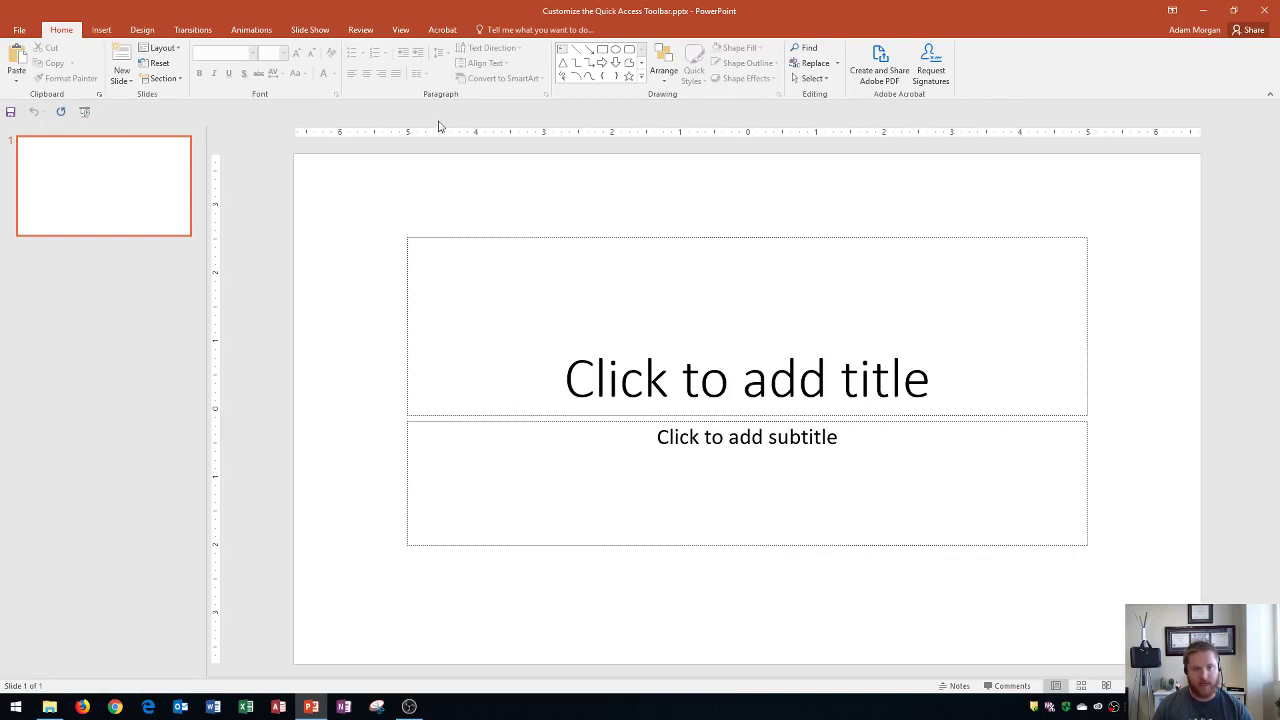
click(104, 114)
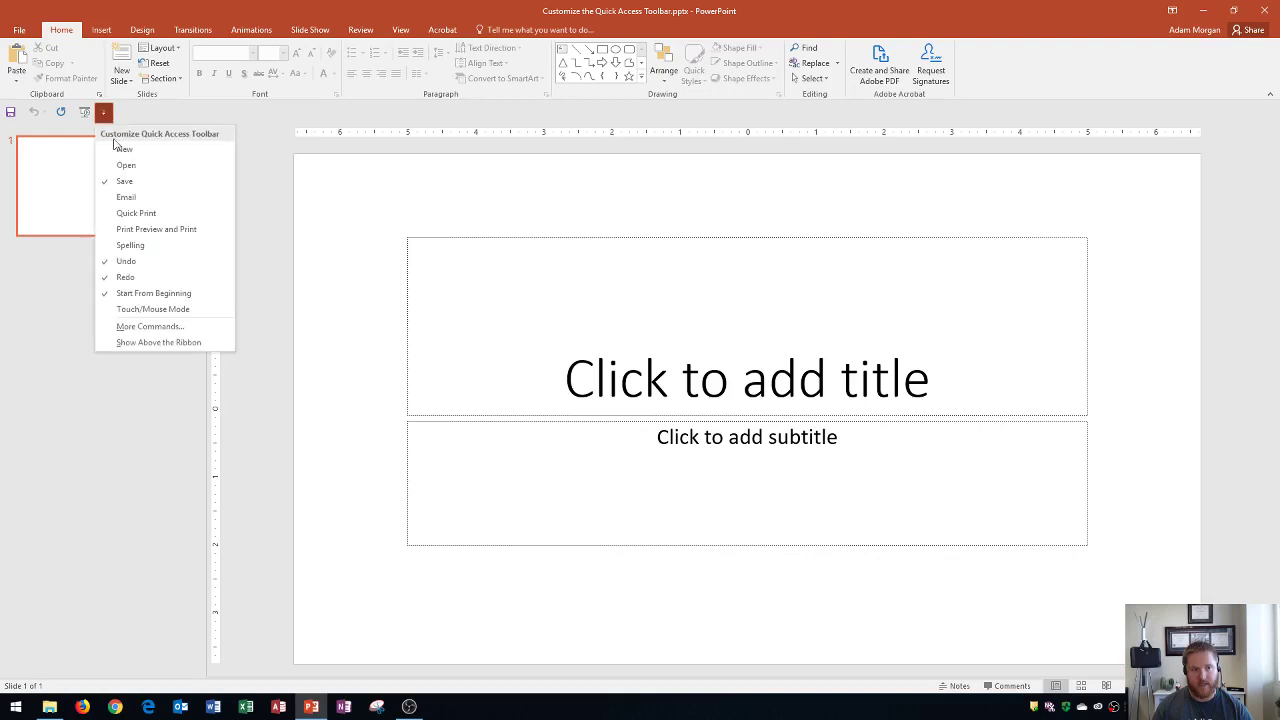
click(158, 342)
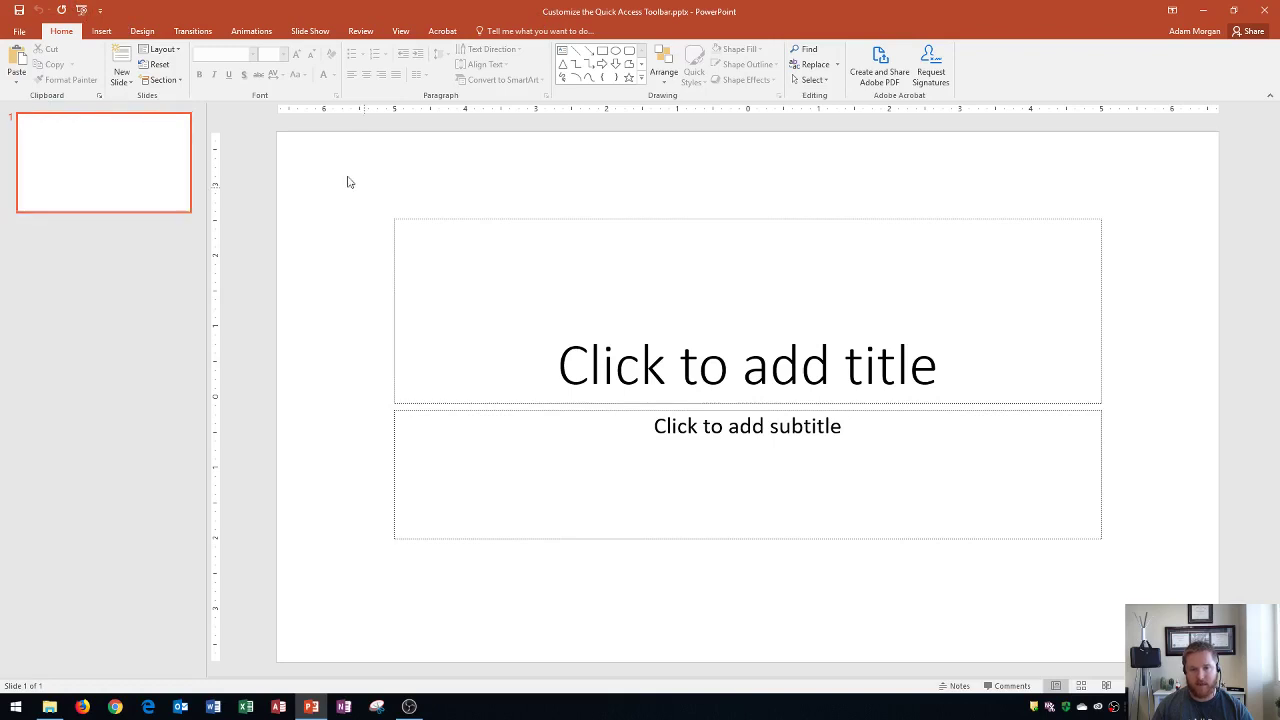
click(100, 10)
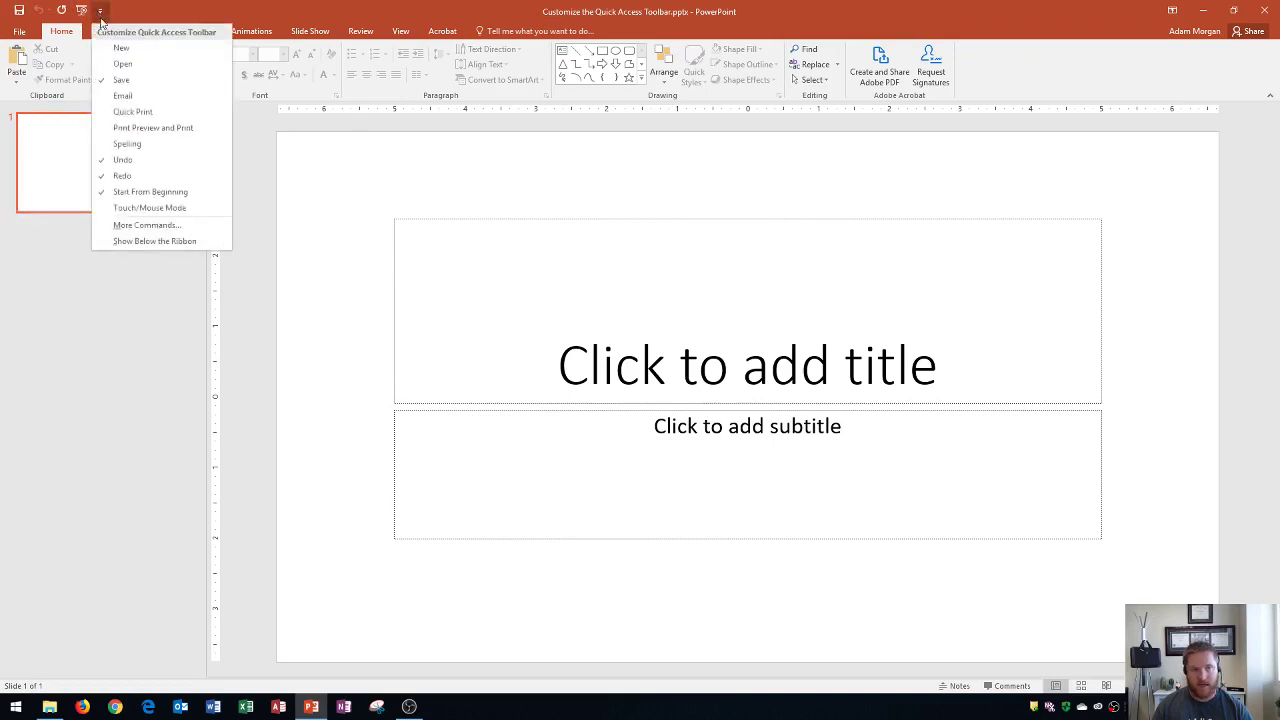
click(131, 242)
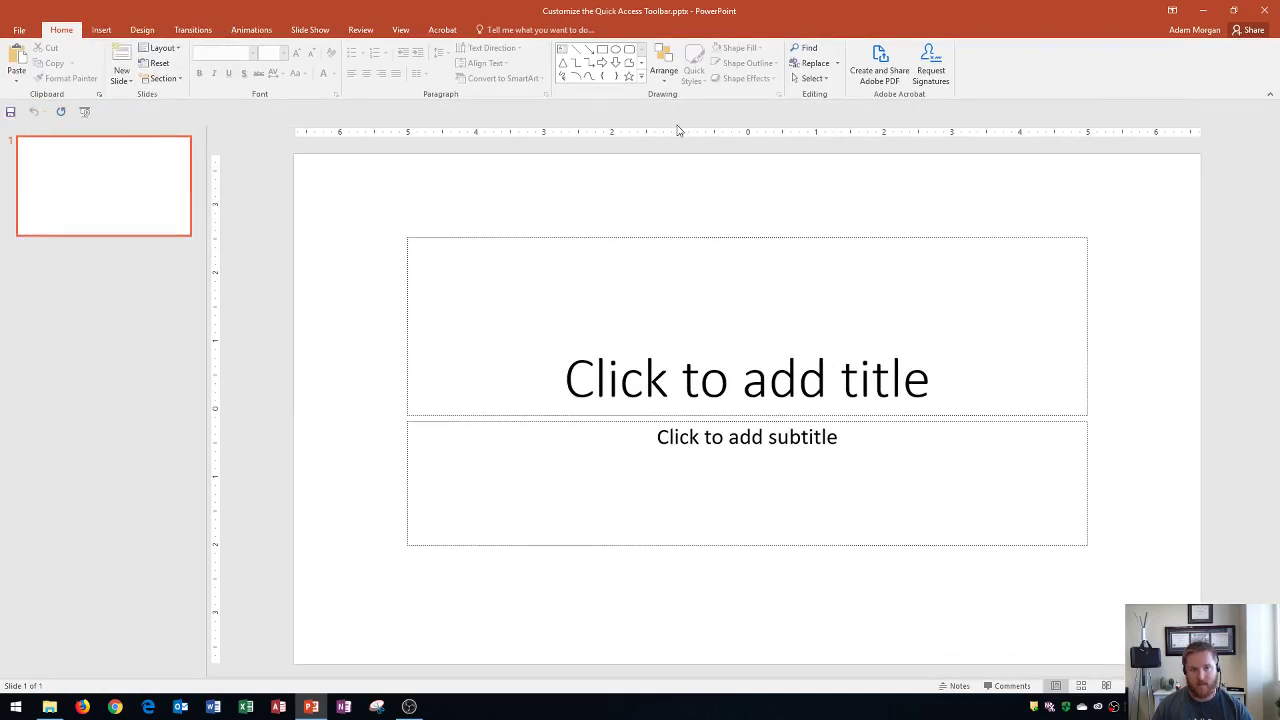
click(104, 113)
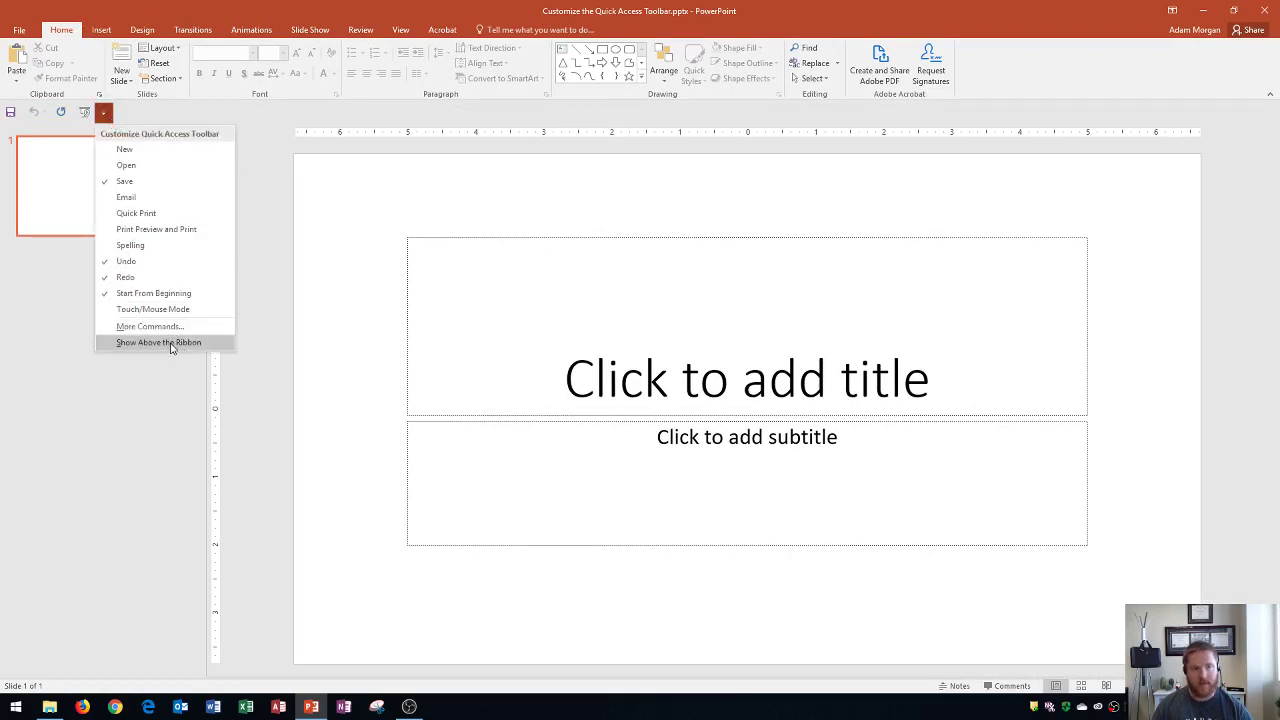
click(160, 342)
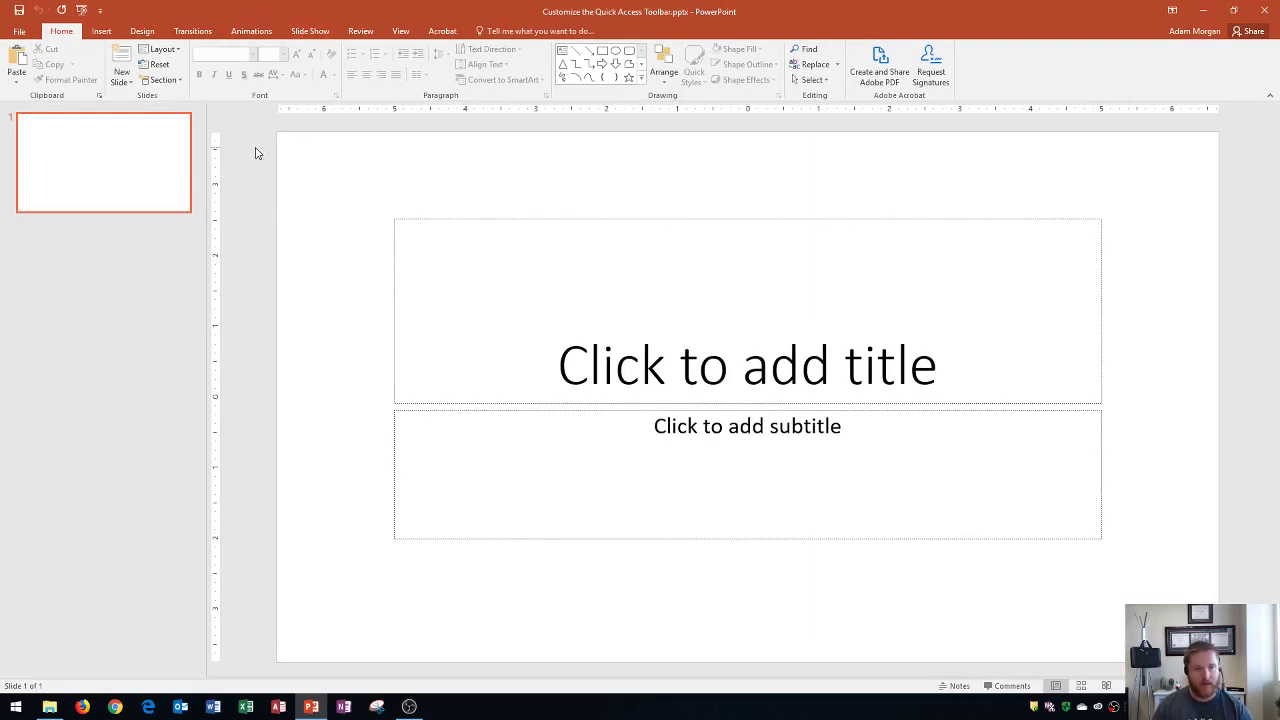
Open PowerPoint Options on the Quick Access Toolbar page, applying to all documents
click(18, 31)
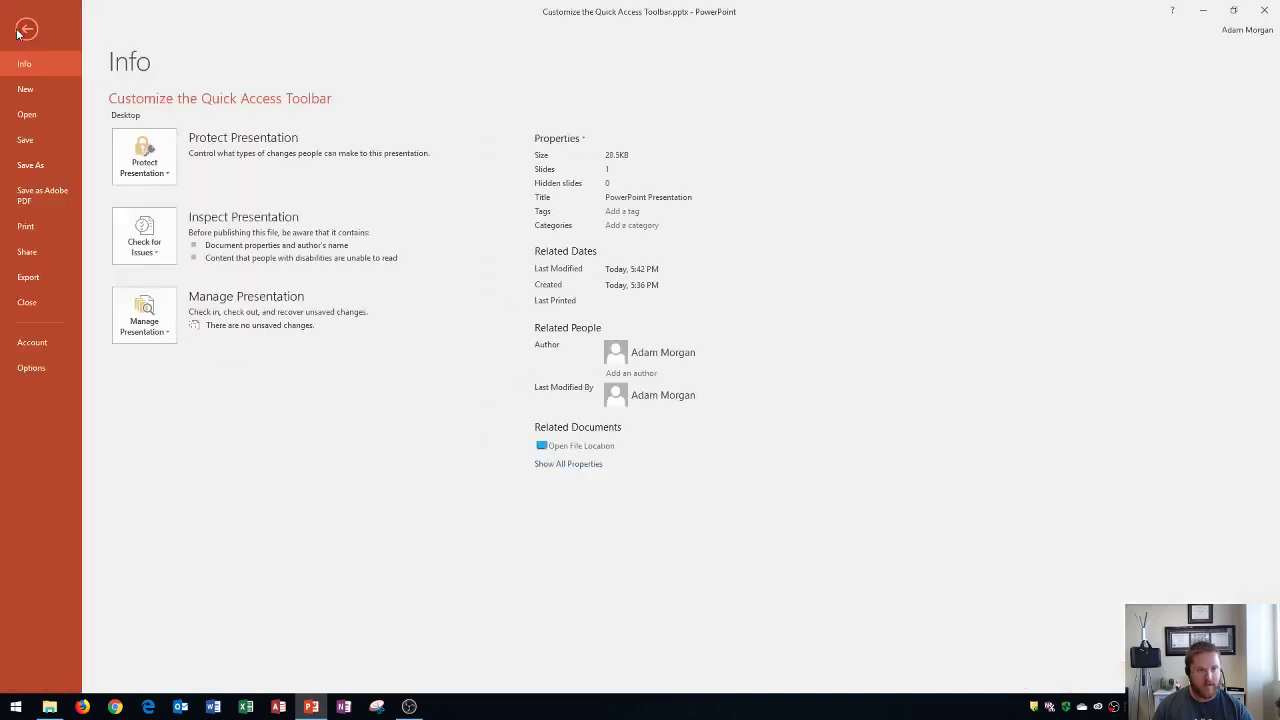
click(31, 368)
drag(534, 88, 561, 106)
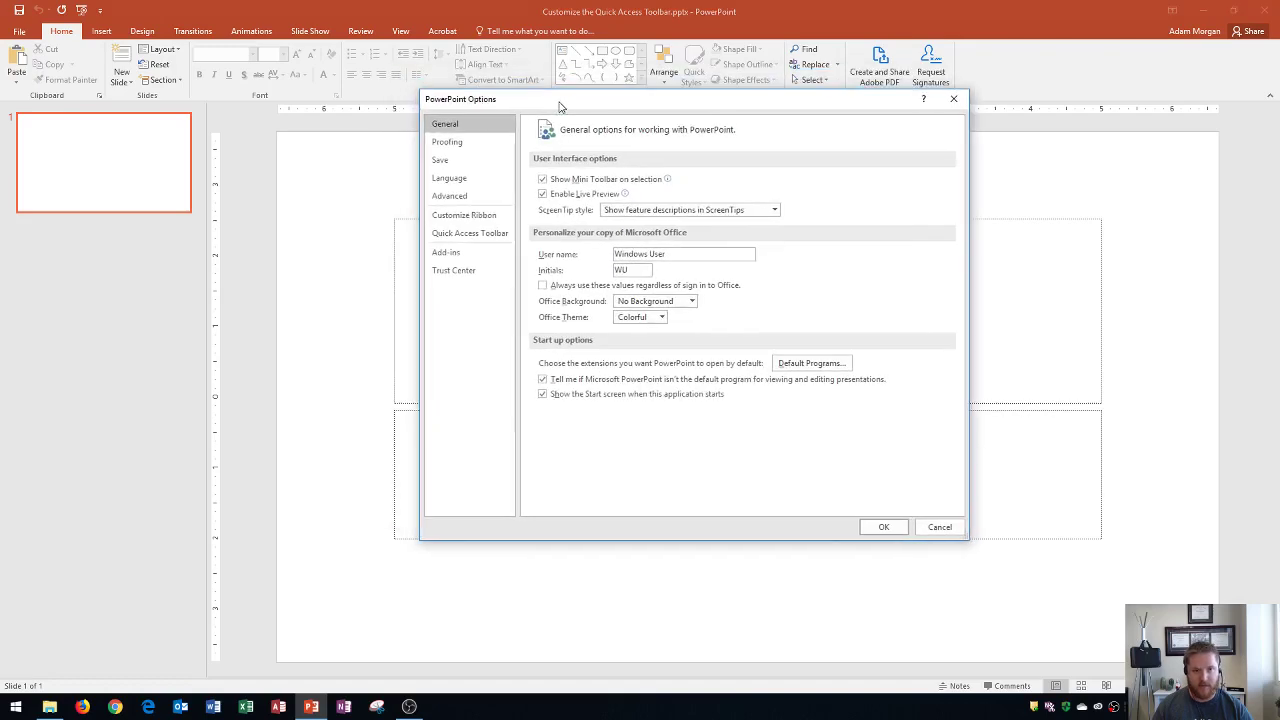
click(489, 240)
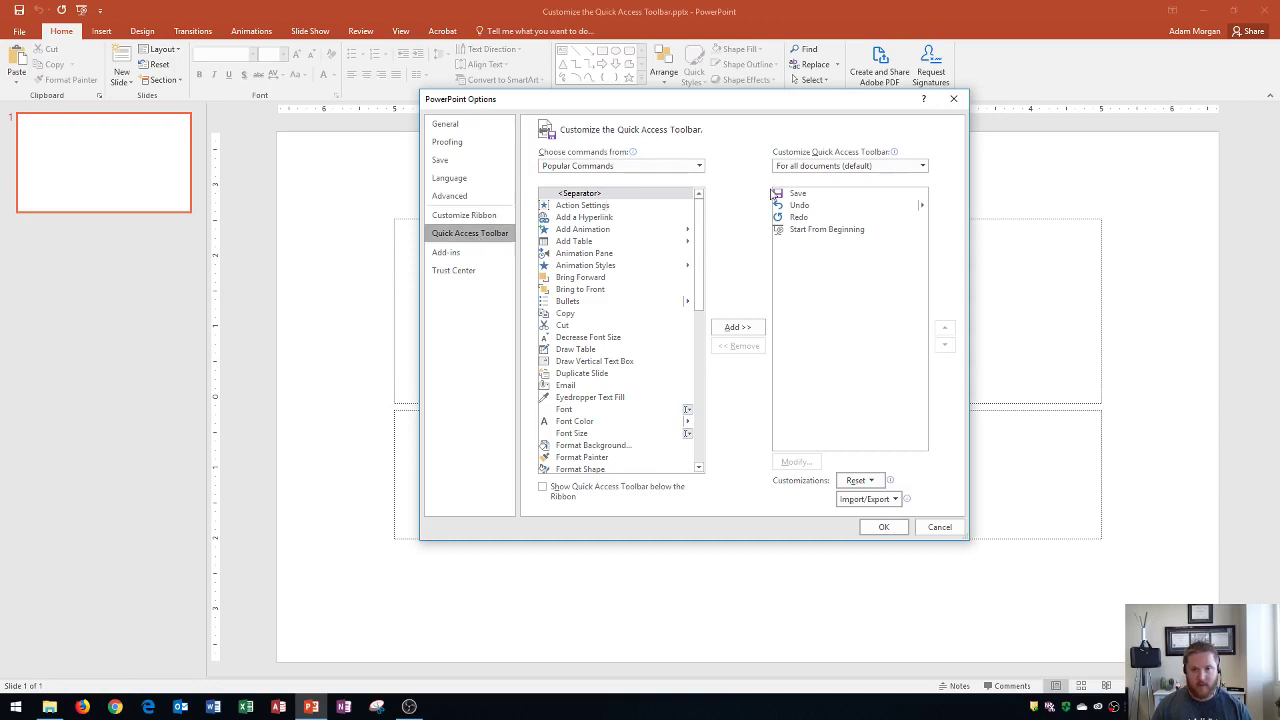
click(922, 166)
click(922, 166)
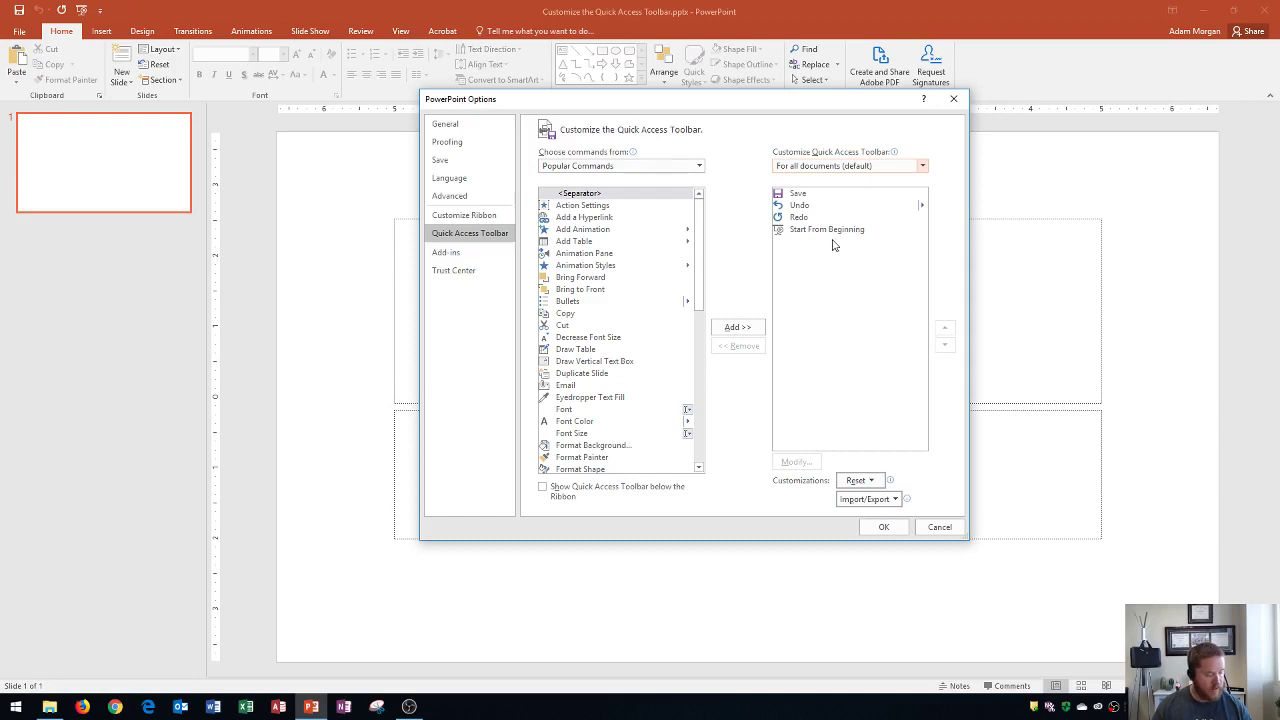
Switch the command source to Insert Tab and add New Slide after Start From Beginning
click(699, 168)
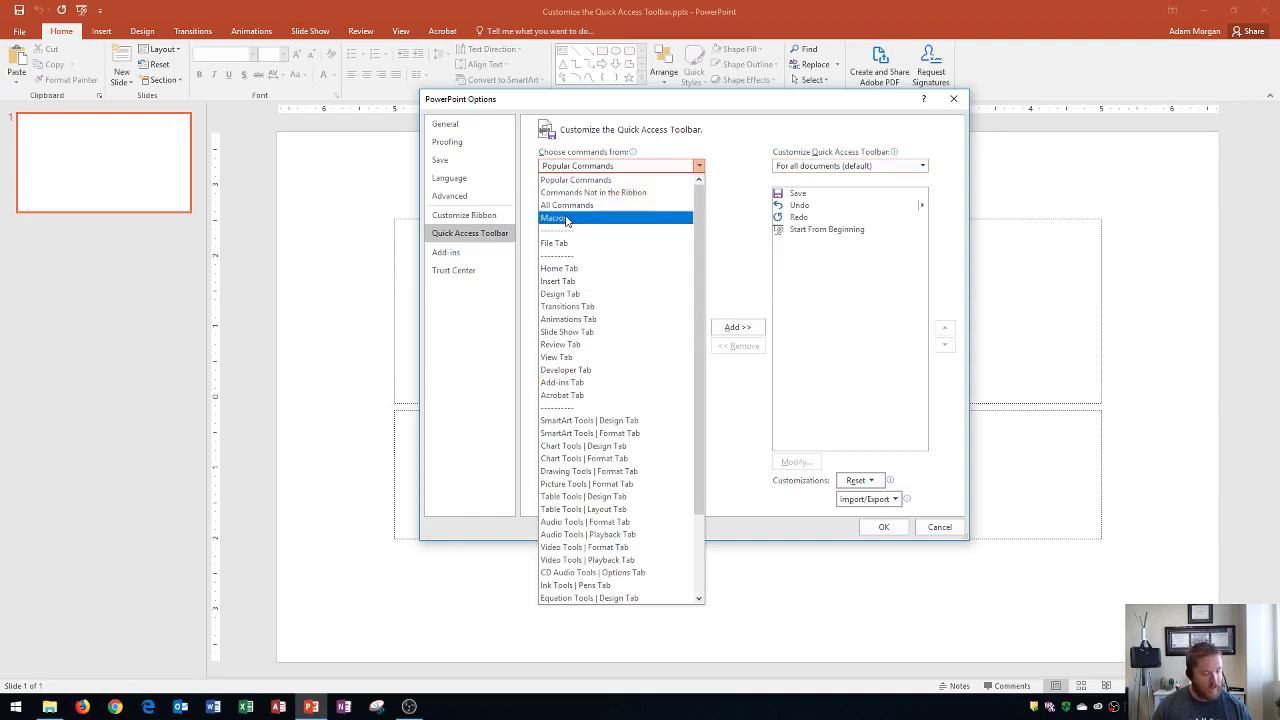
click(570, 283)
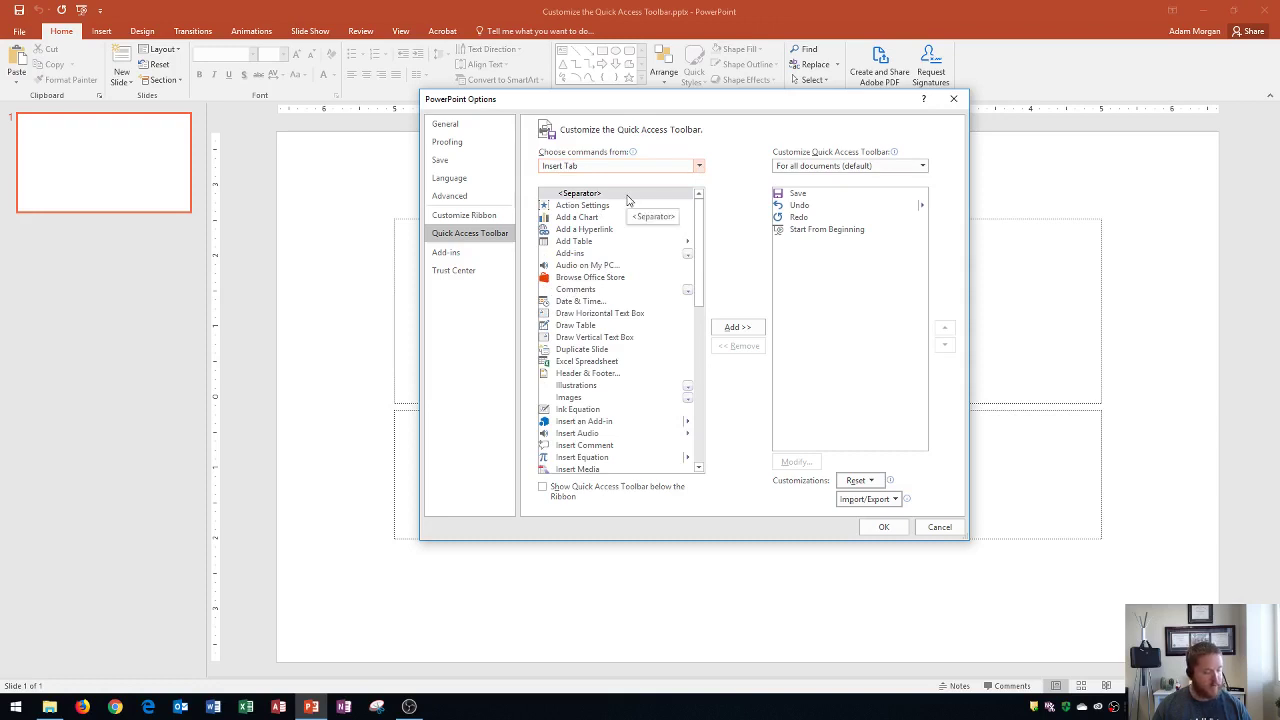
drag(697, 250, 703, 360)
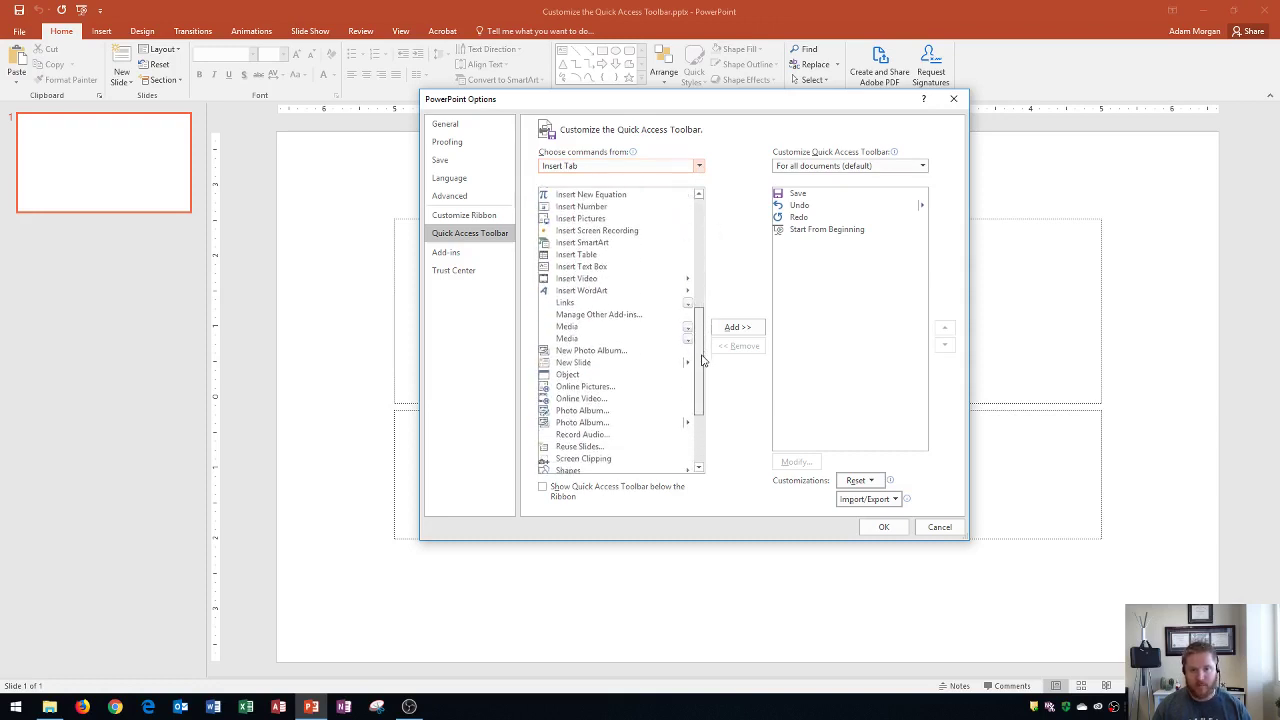
click(586, 365)
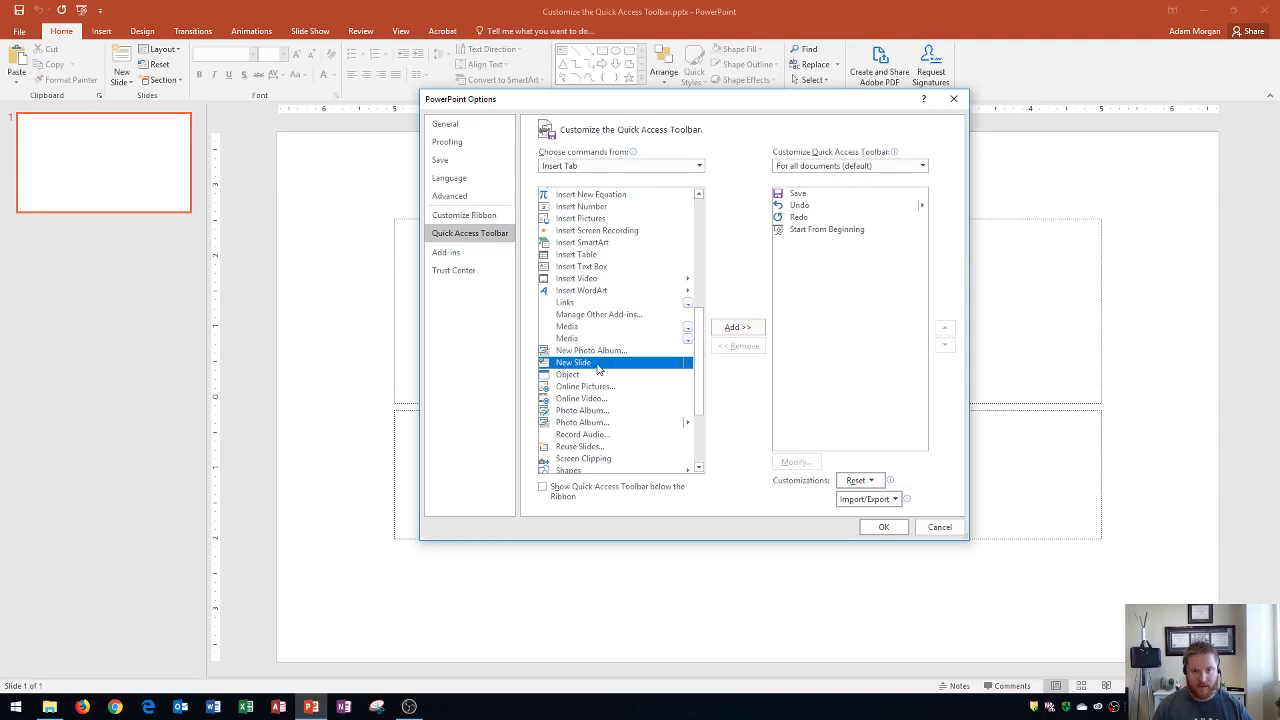
click(738, 328)
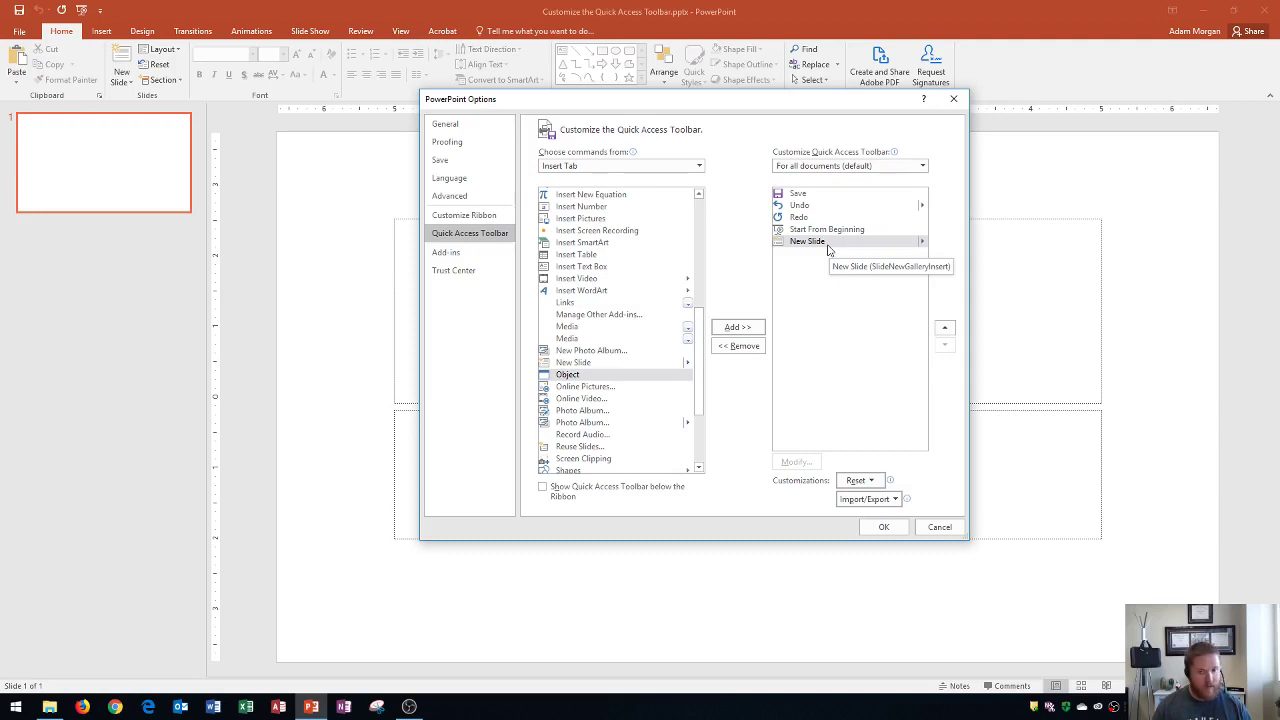
drag(698, 362, 698, 195)
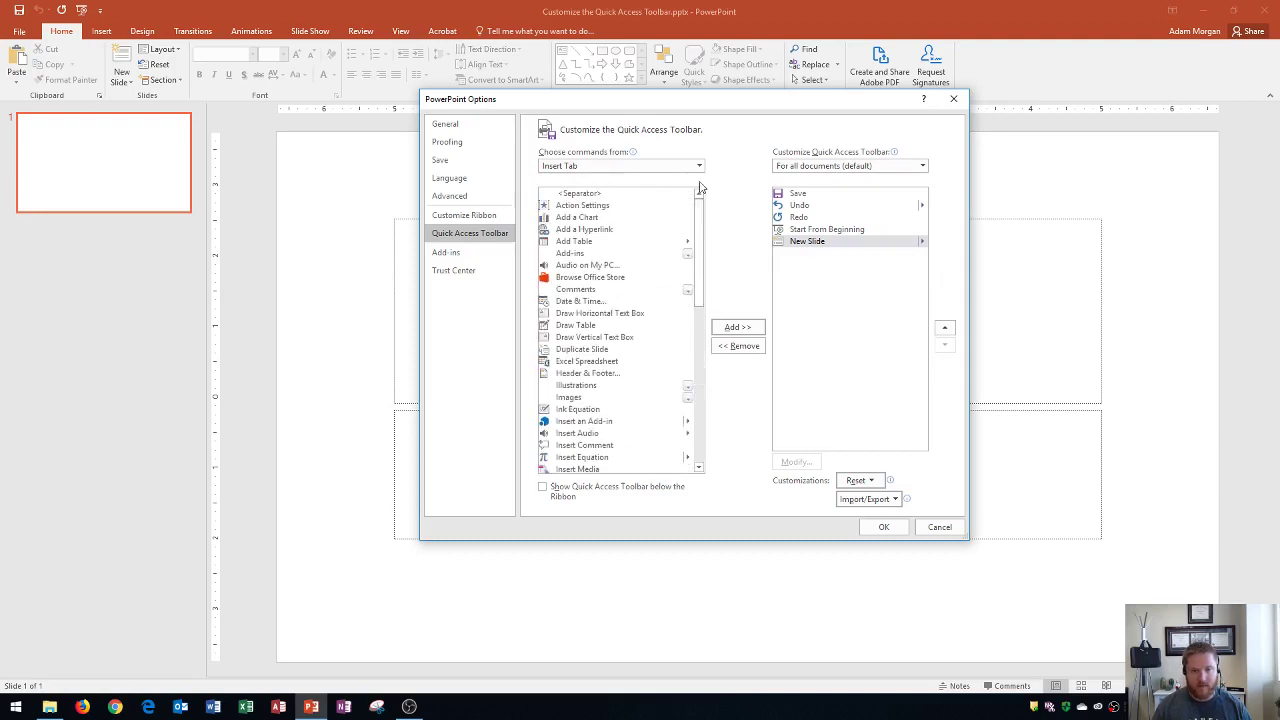
click(699, 166)
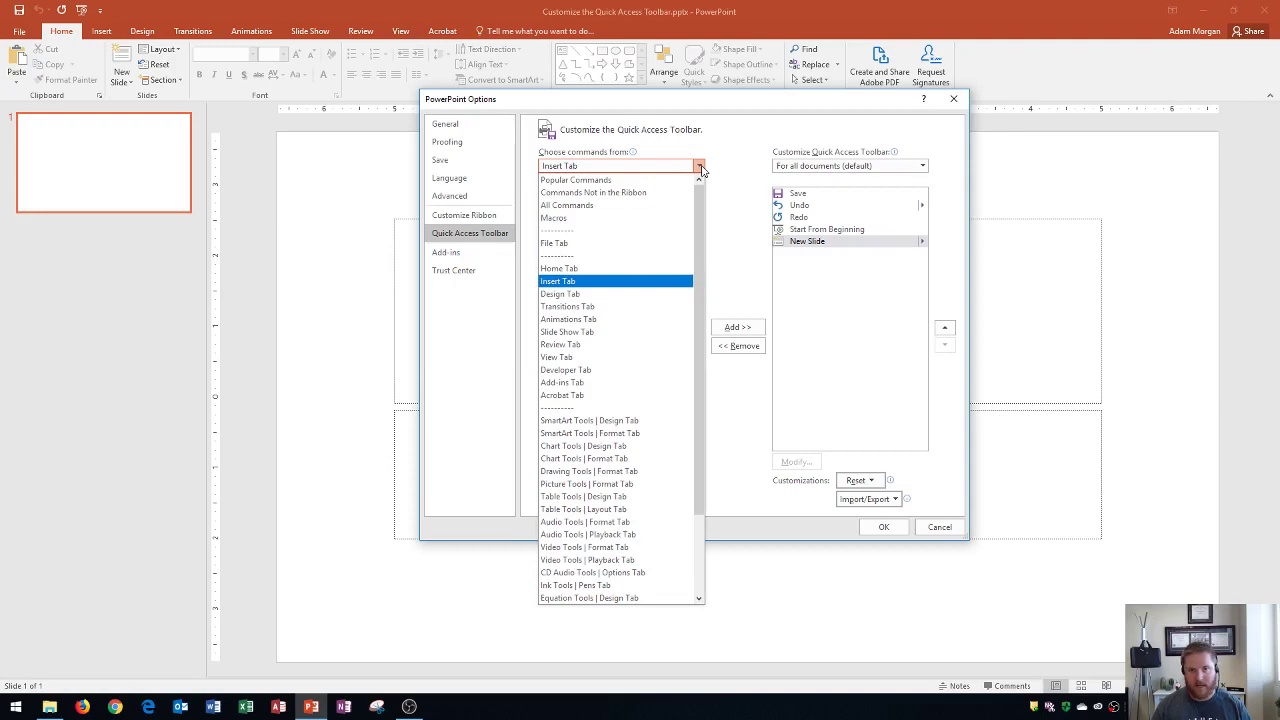
From All Commands, add WordArt Quick Styles to the toolbar and confirm with OK
click(601, 206)
drag(697, 207, 703, 461)
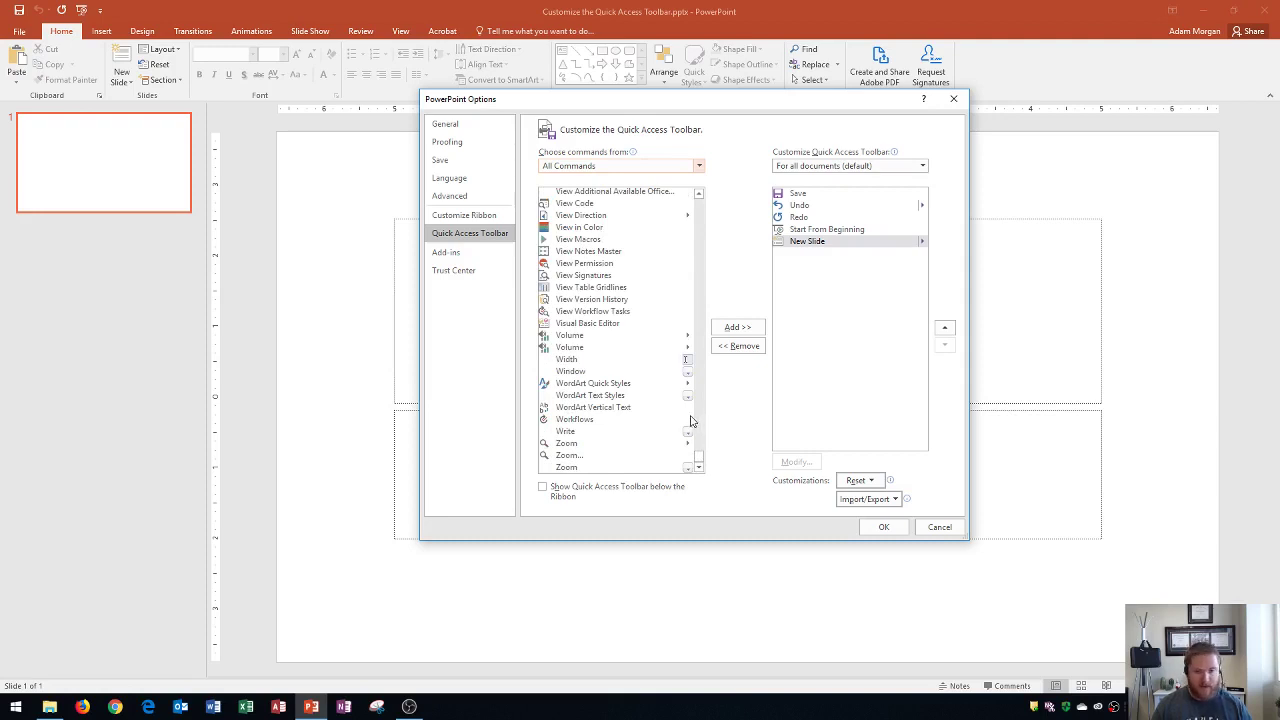
click(593, 386)
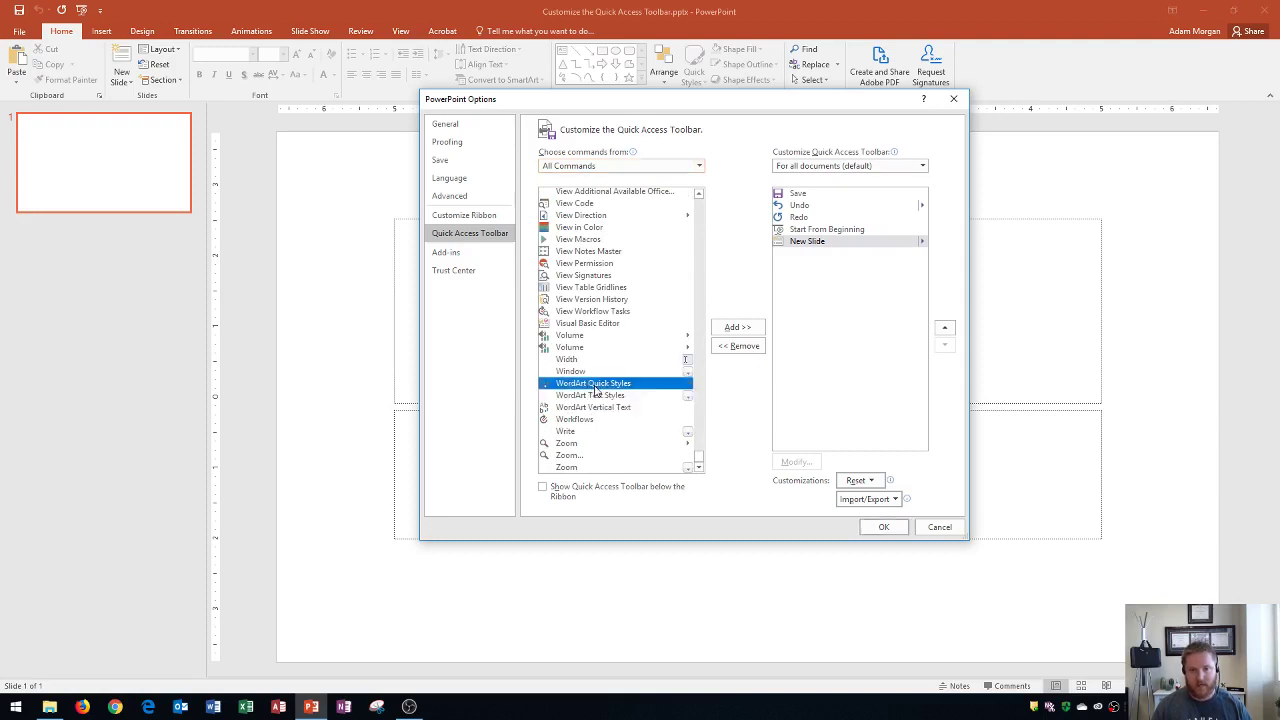
click(737, 329)
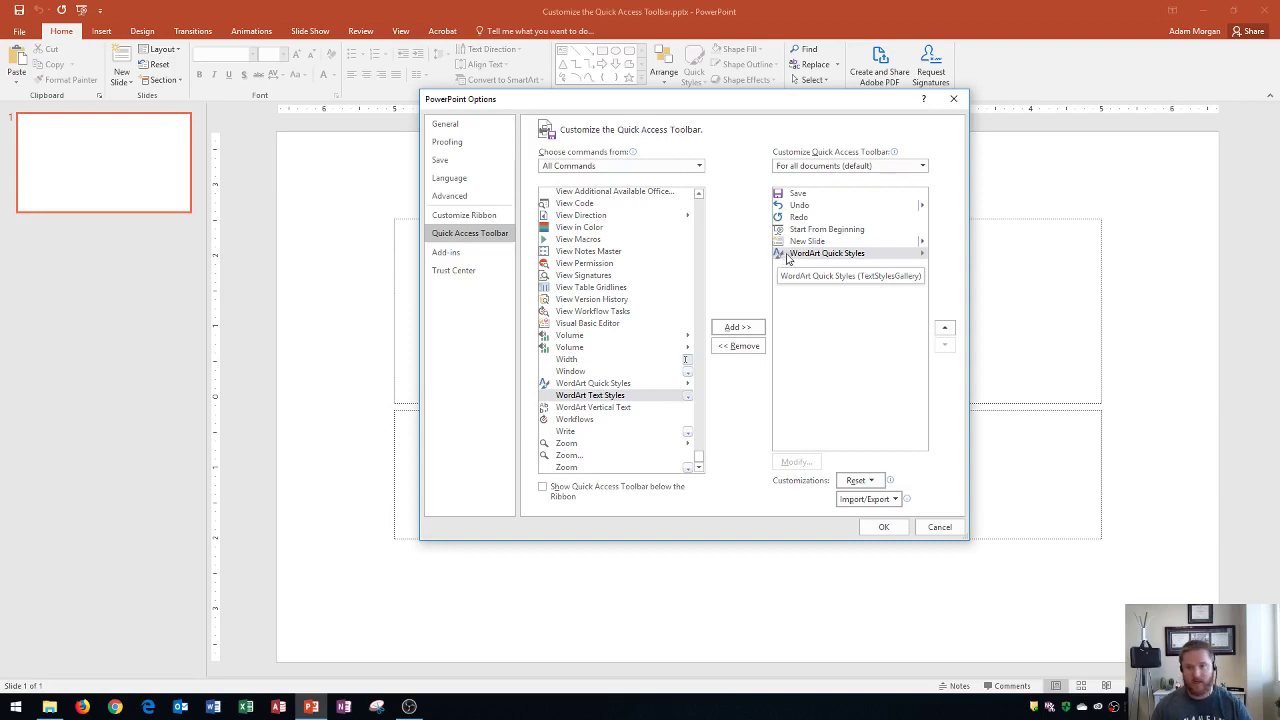
click(924, 254)
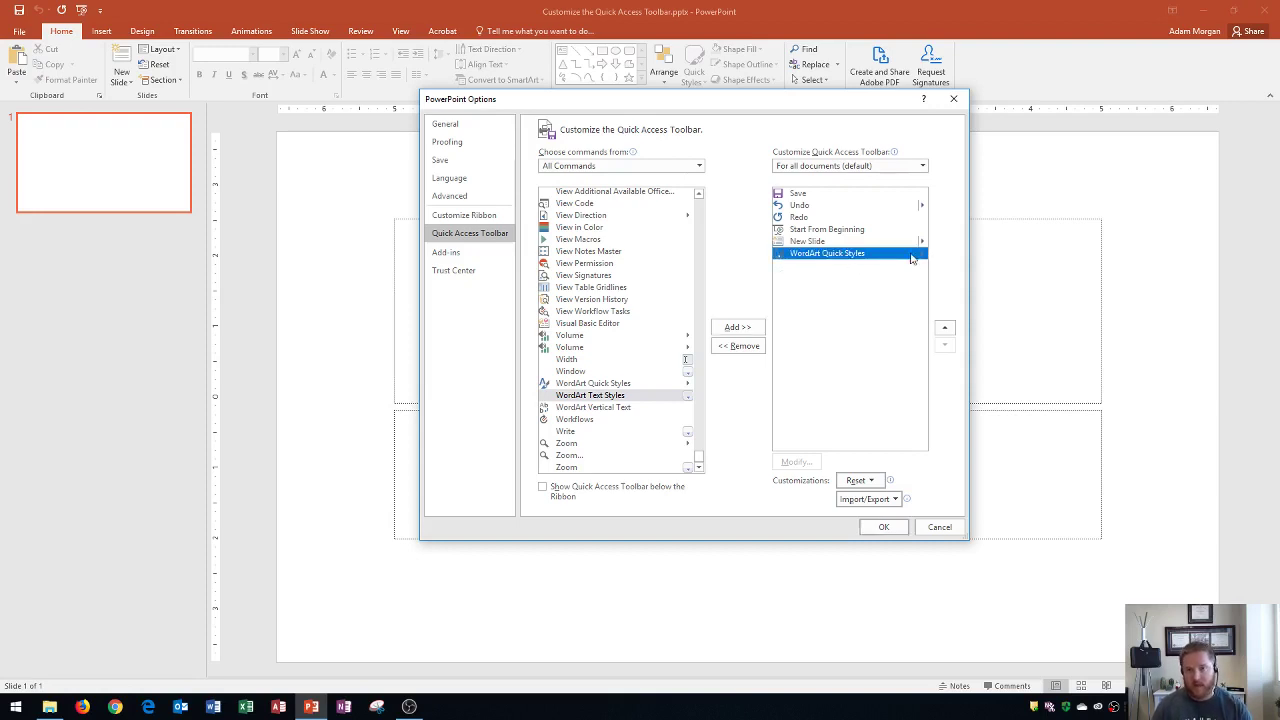
click(882, 530)
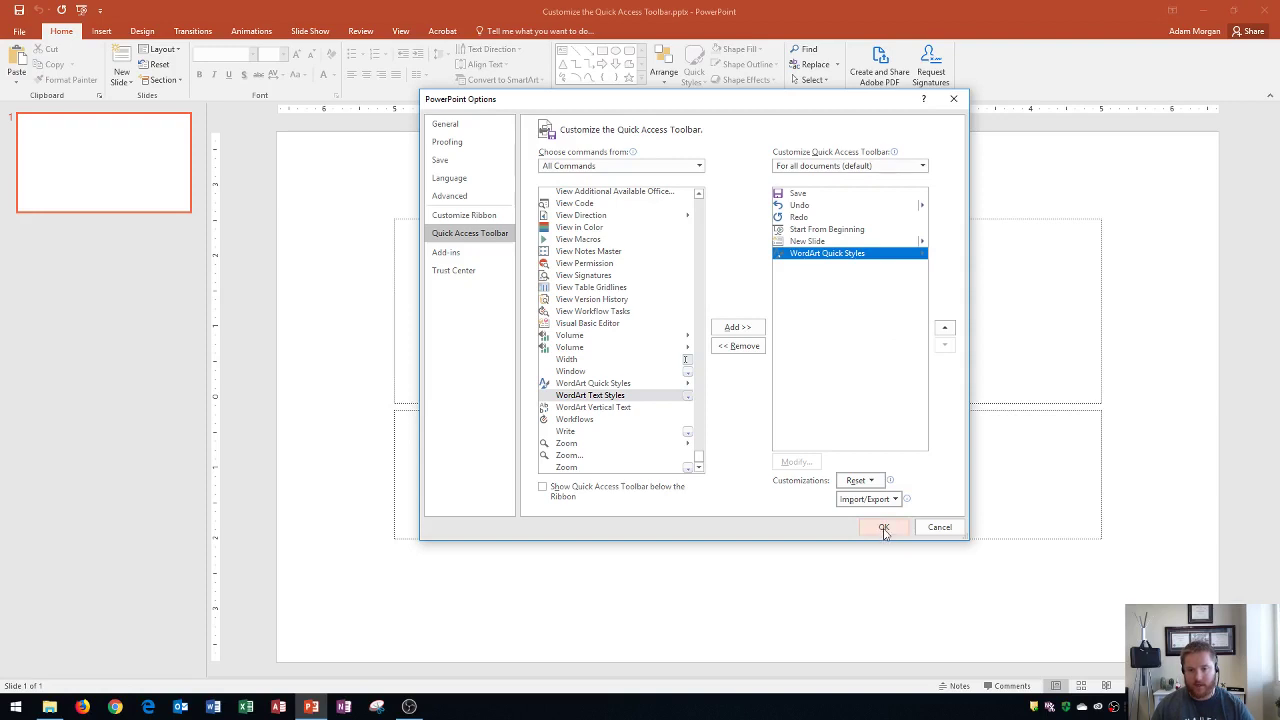
click(883, 529)
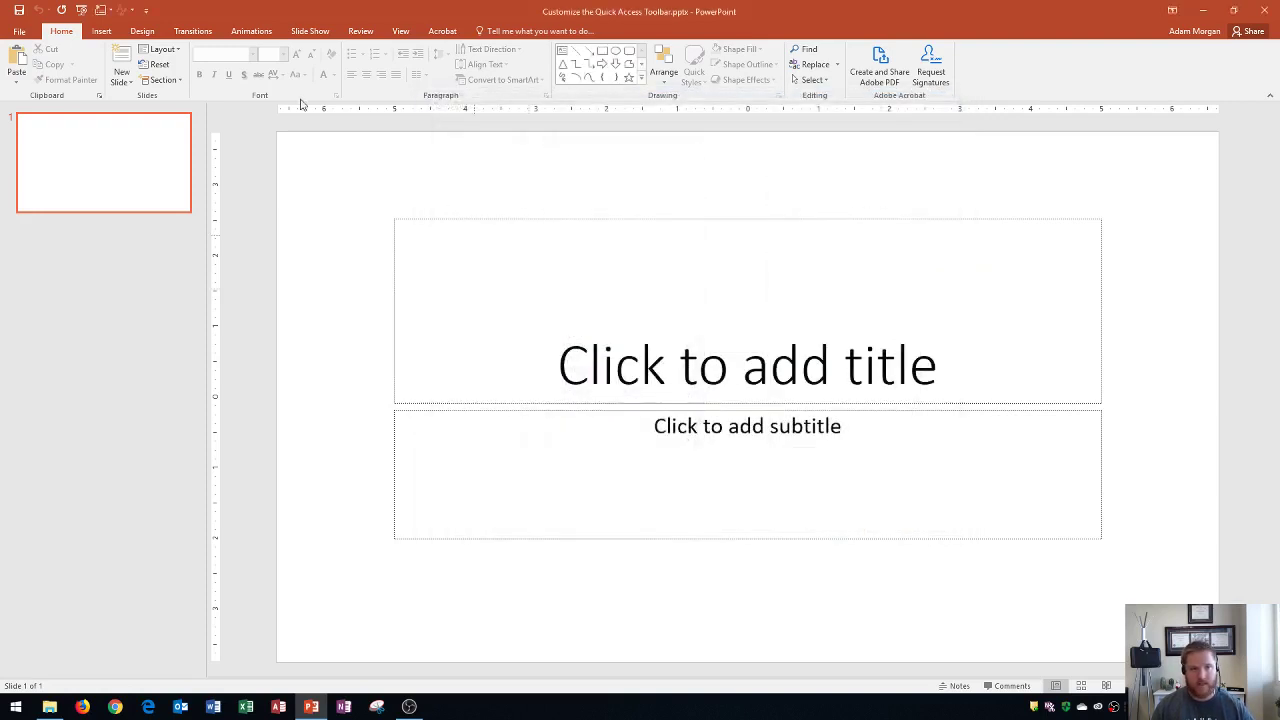
Preview the New Slide layout gallery three times without adding a slide, then show the View tab
click(111, 14)
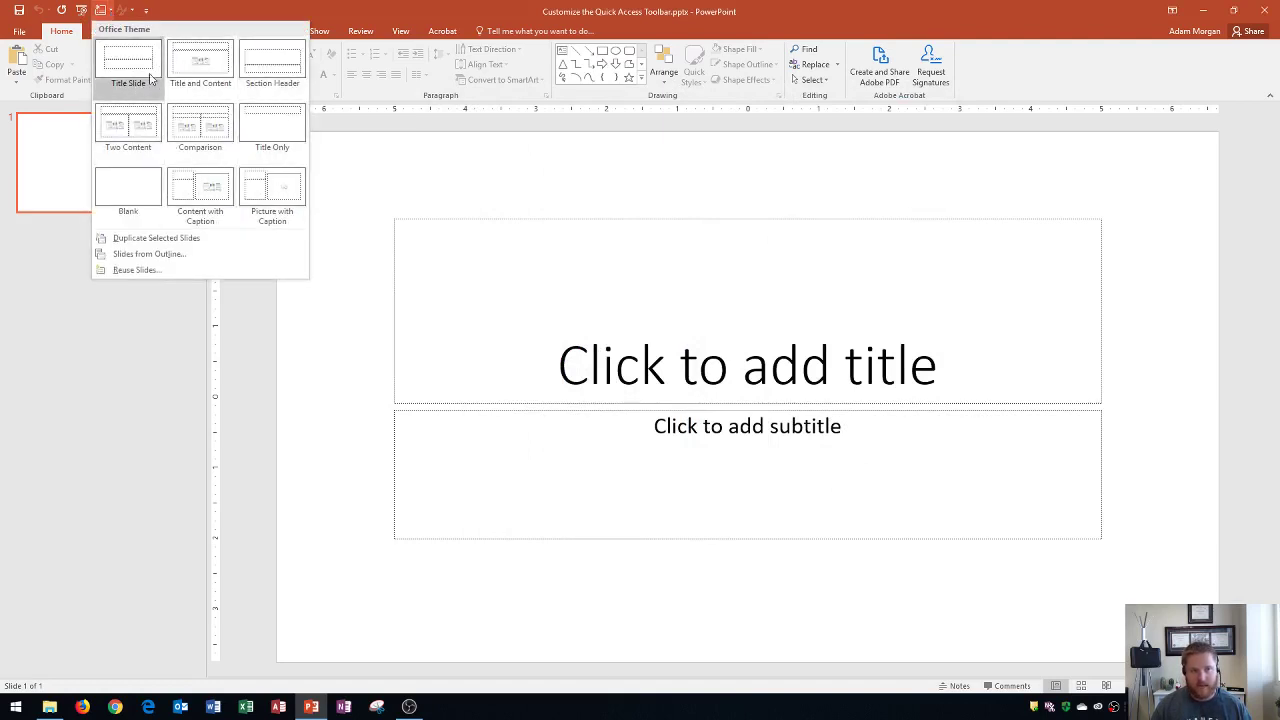
click(59, 240)
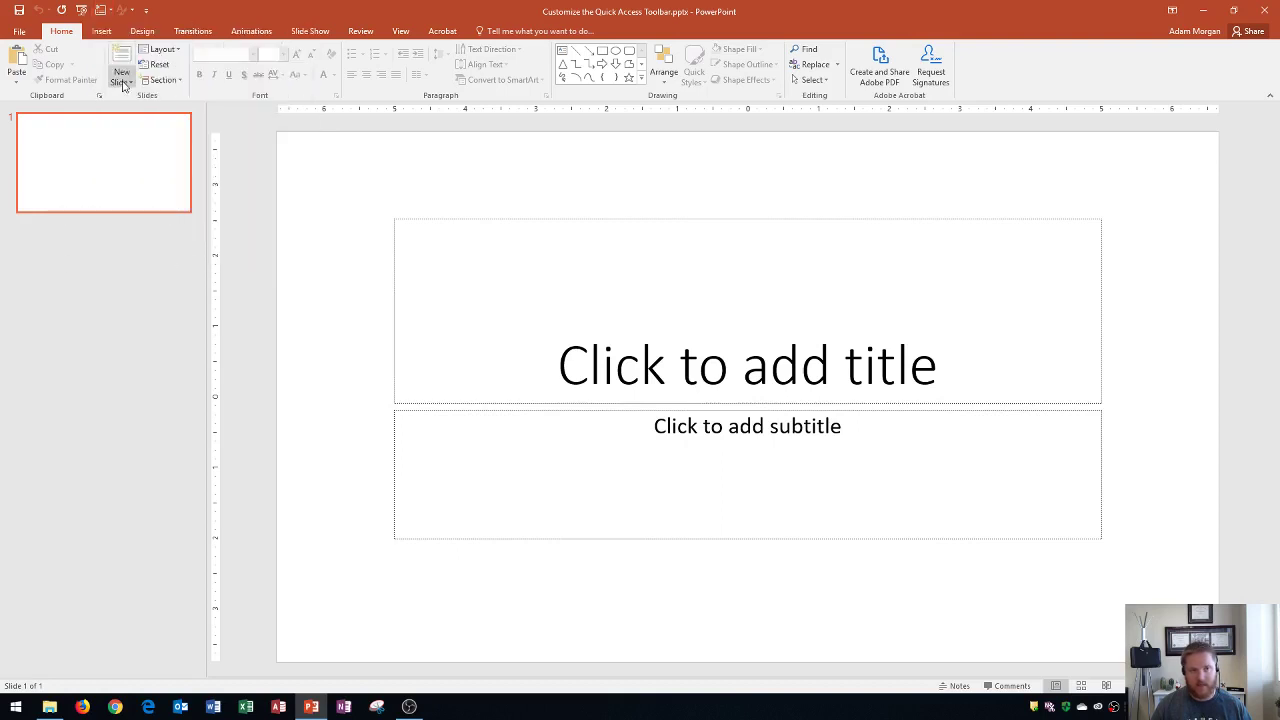
click(122, 82)
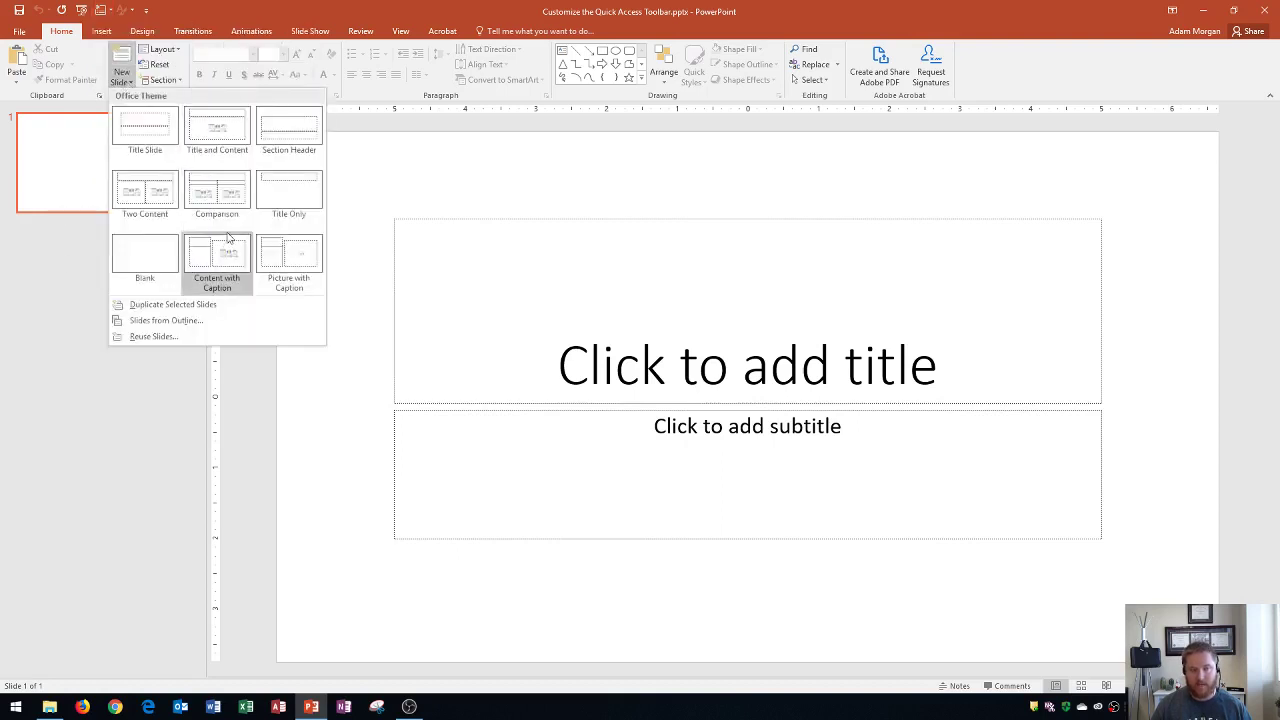
click(43, 281)
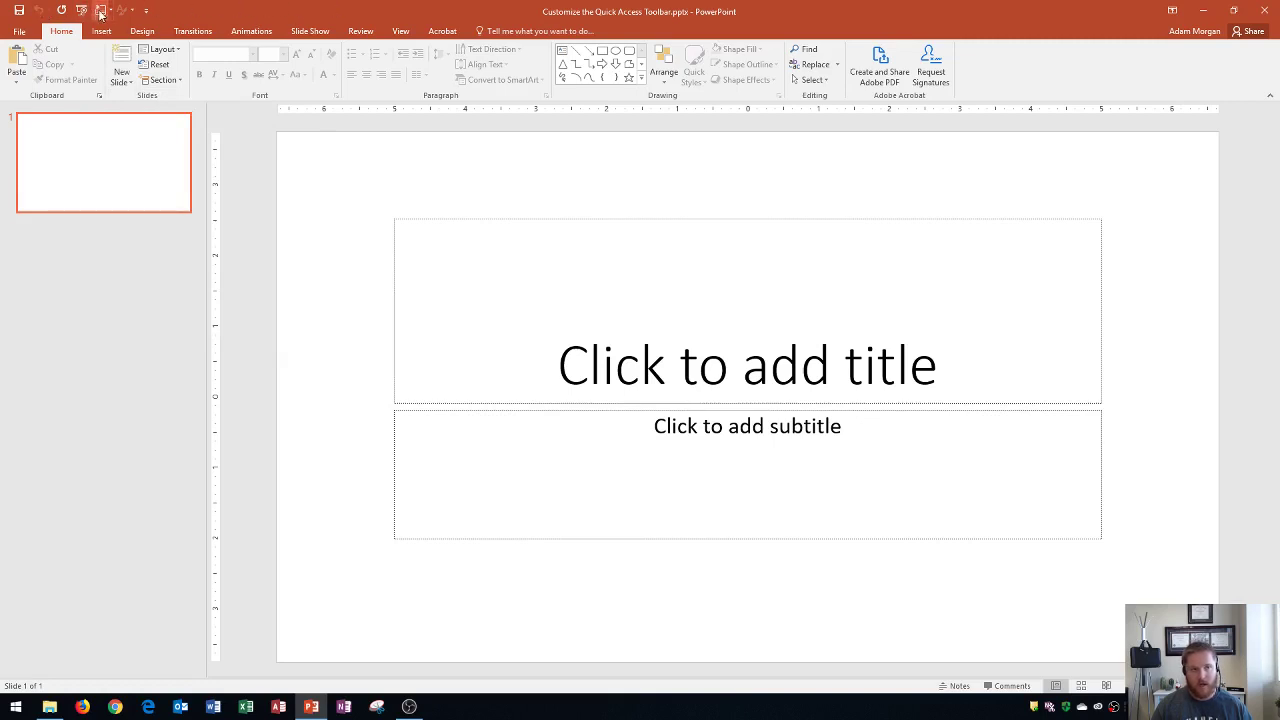
click(128, 84)
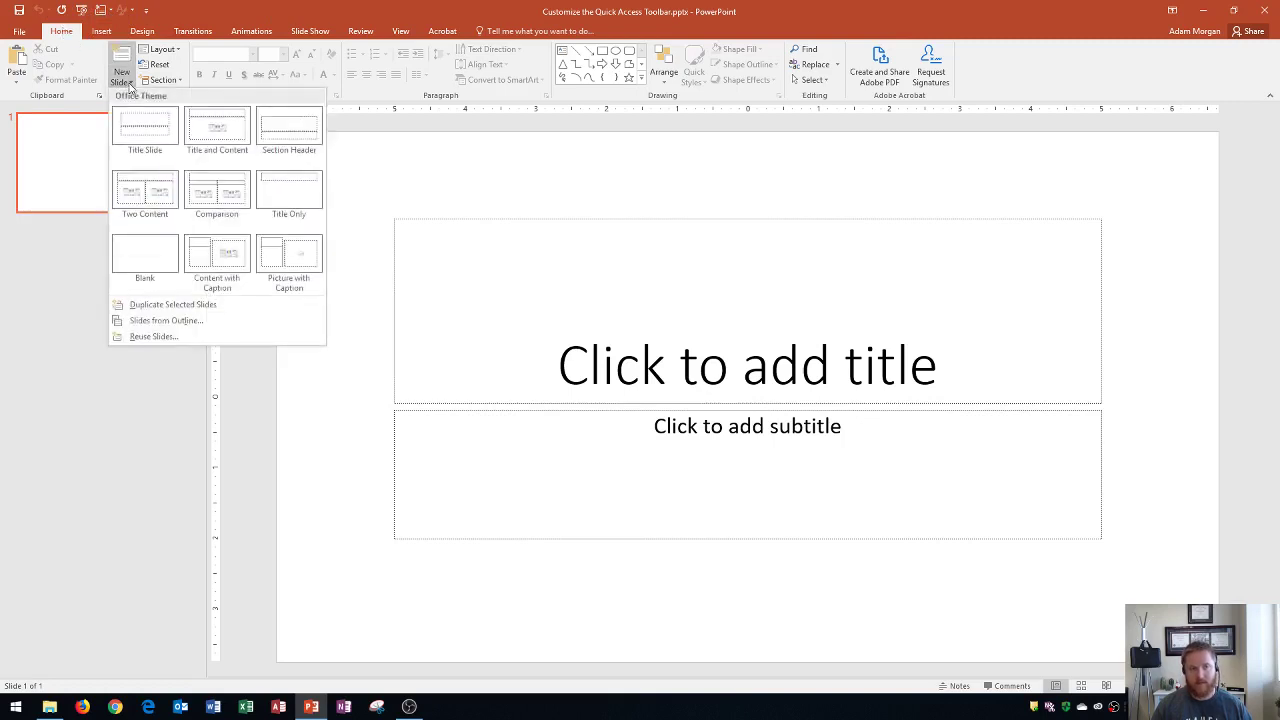
click(70, 37)
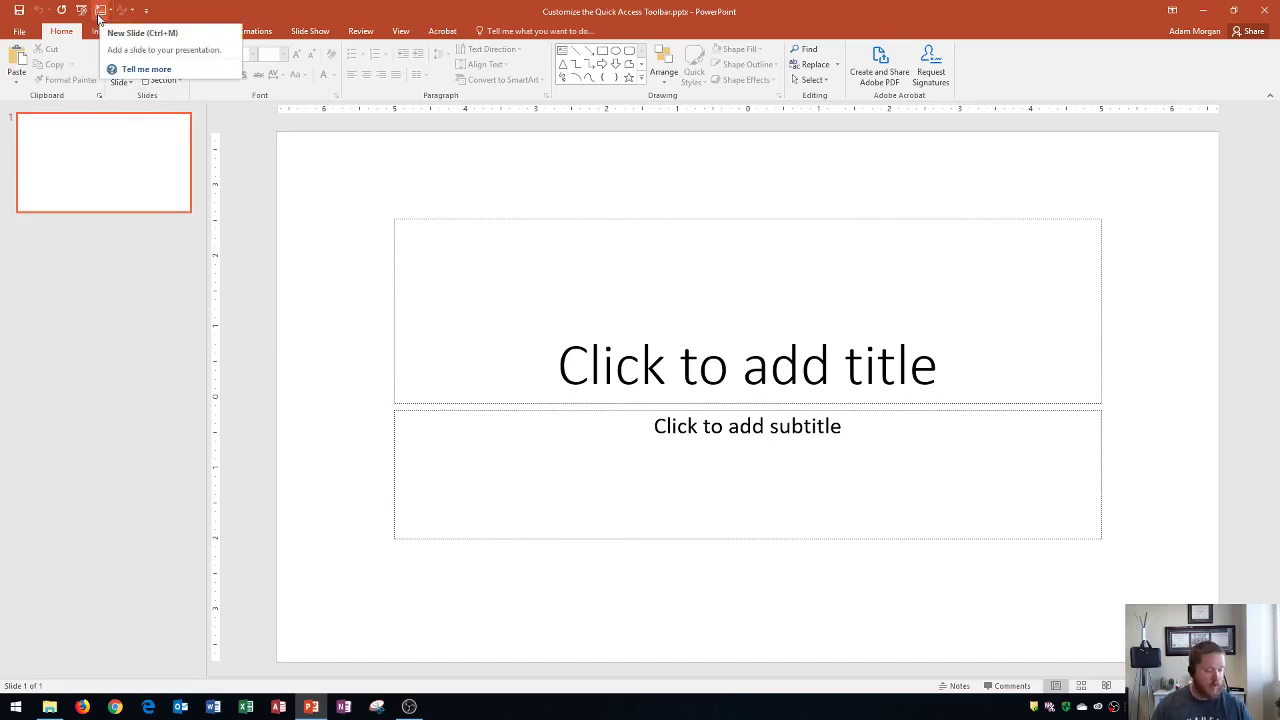
click(401, 31)
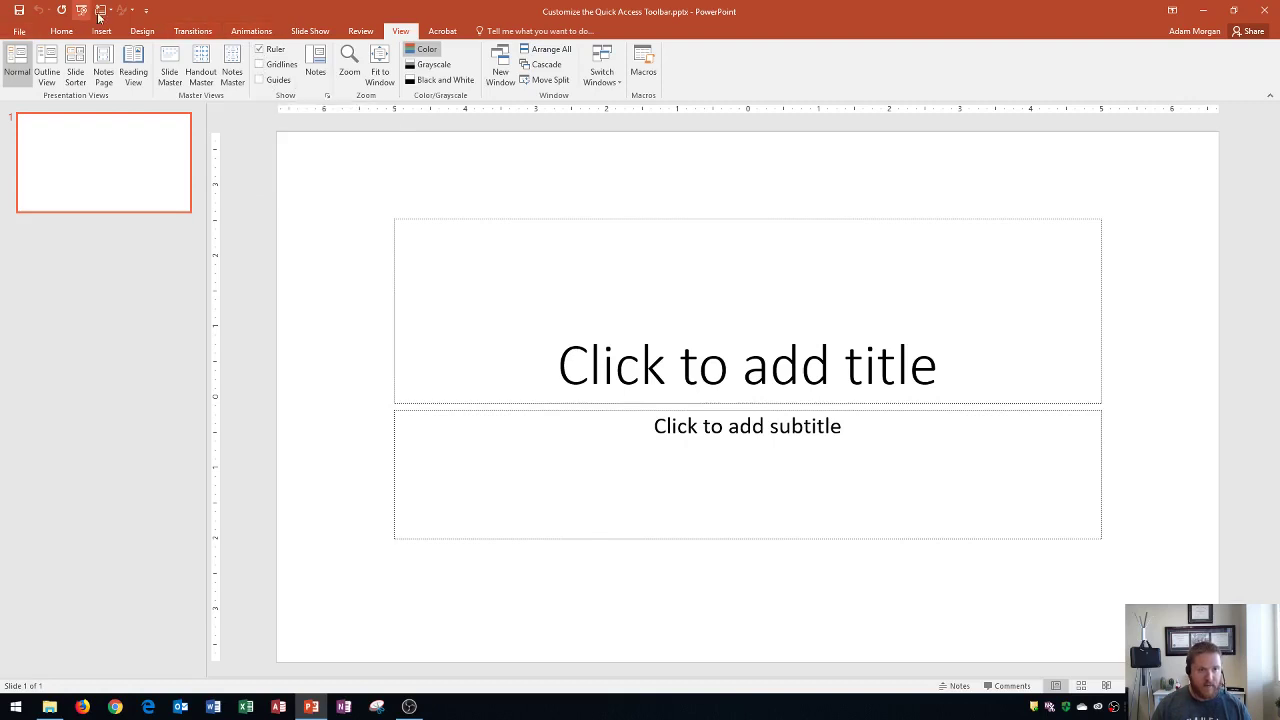
Toggle the Quick Access Toolbar below the ribbon and back above, then open File > Info
click(146, 10)
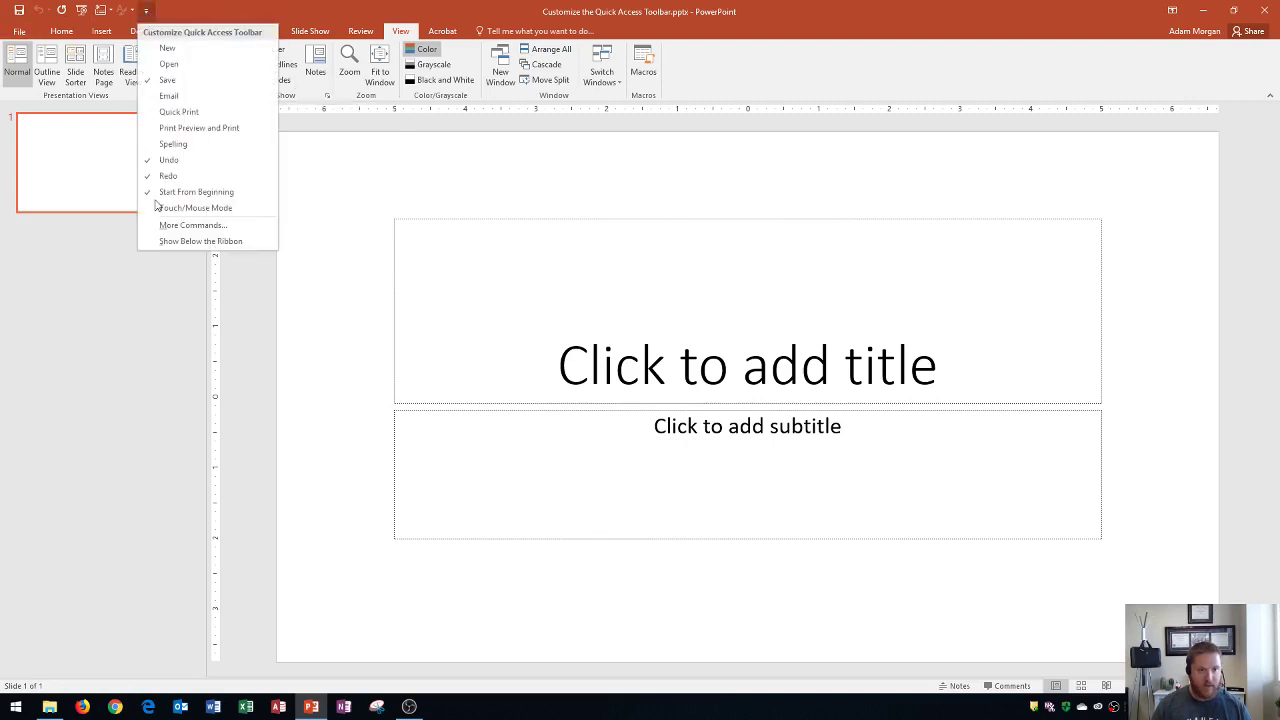
click(212, 241)
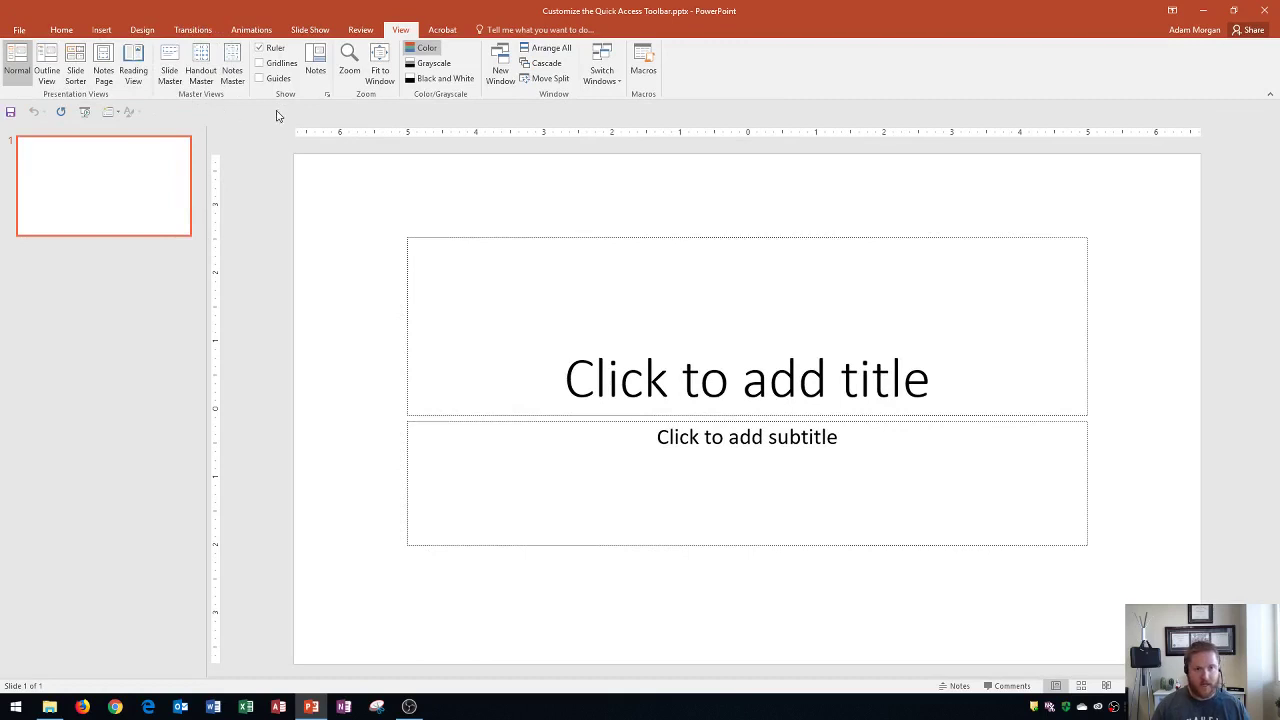
click(154, 113)
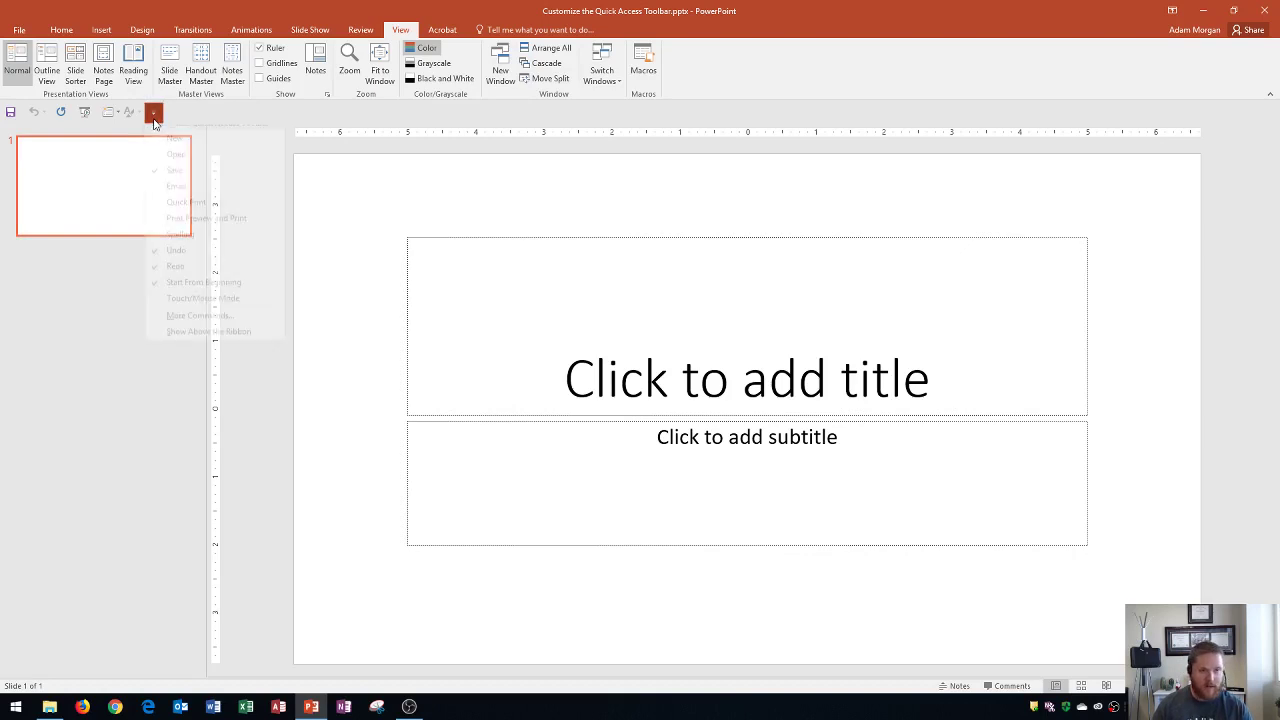
click(195, 342)
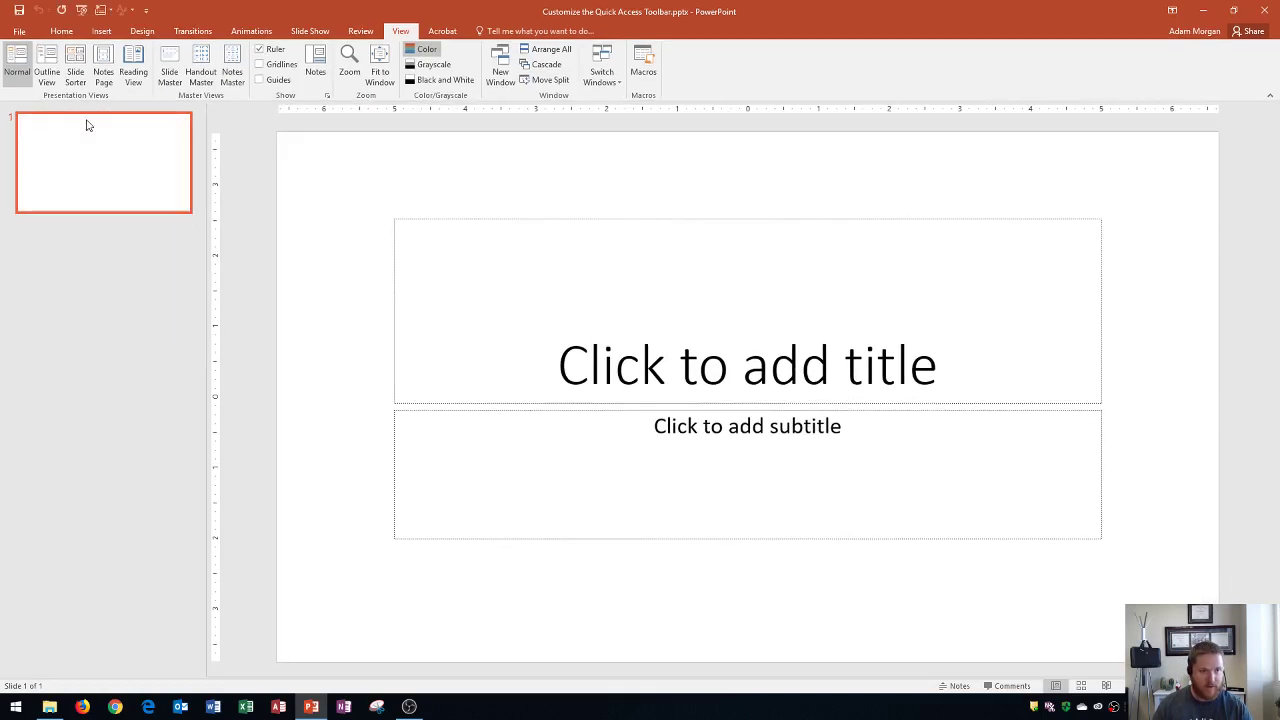
click(18, 32)
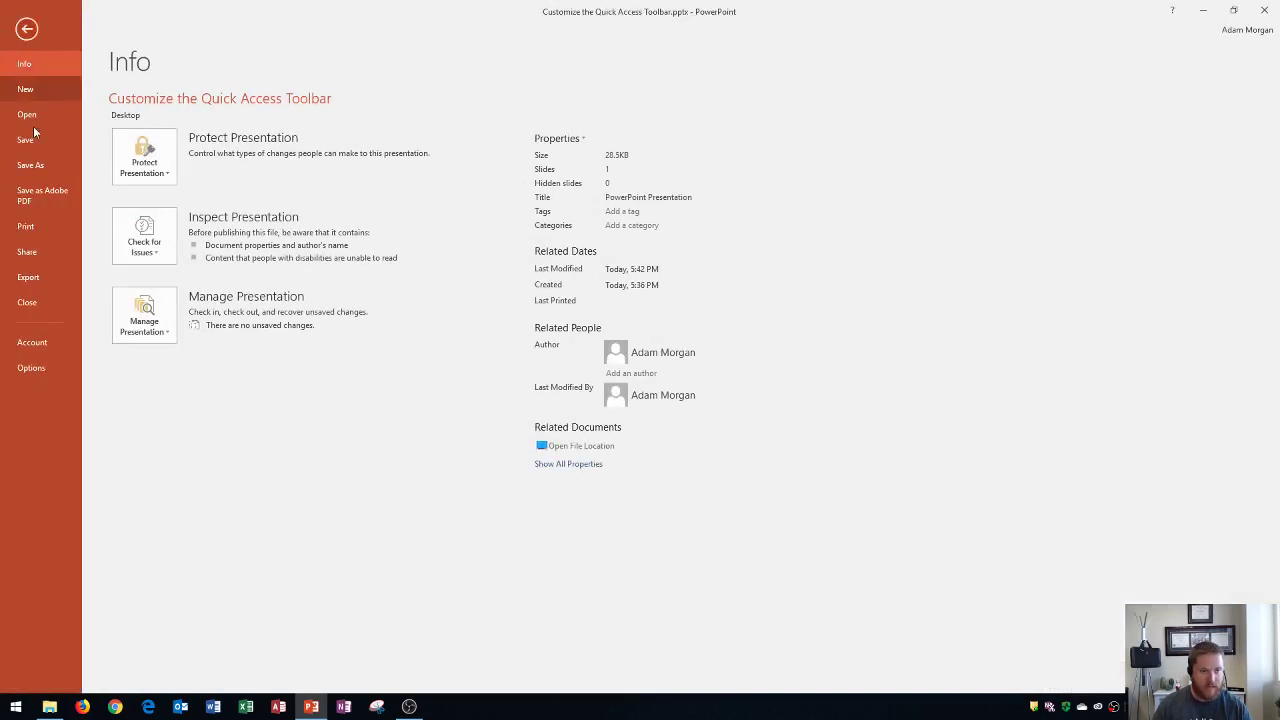
Open the Quick Access Toolbar options page and show the Slide Show Tab commands
click(31, 368)
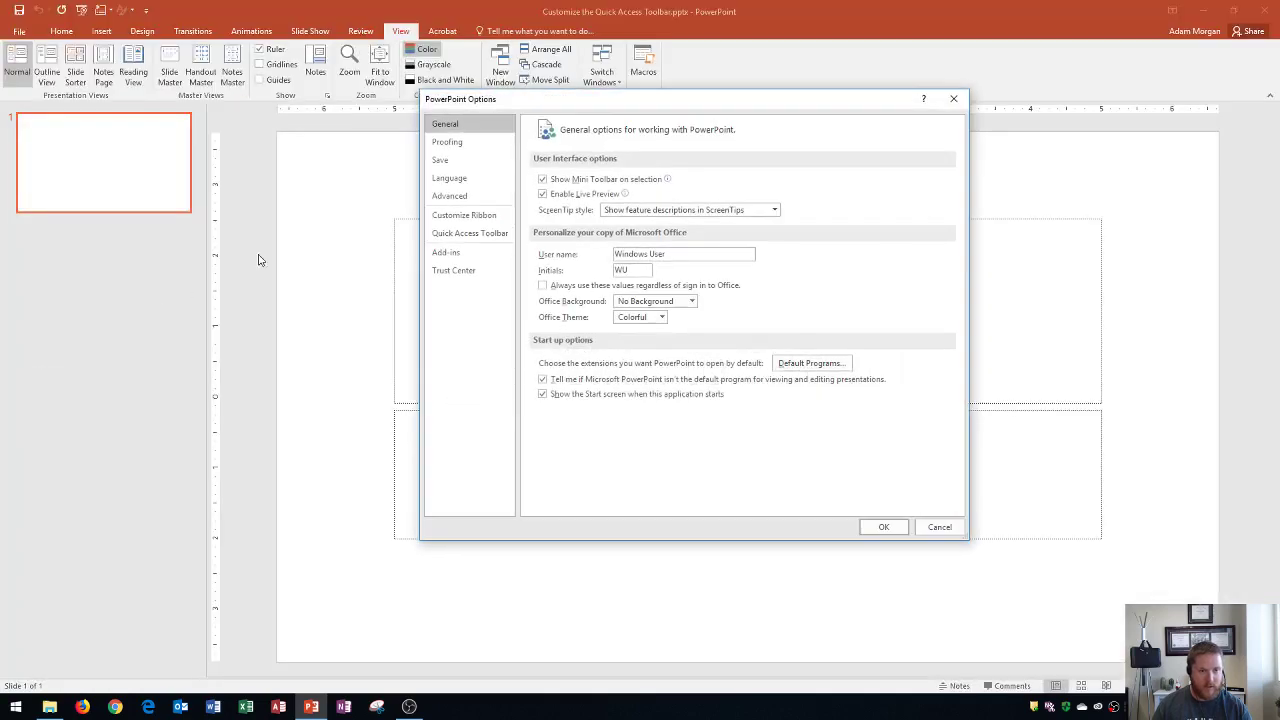
click(456, 236)
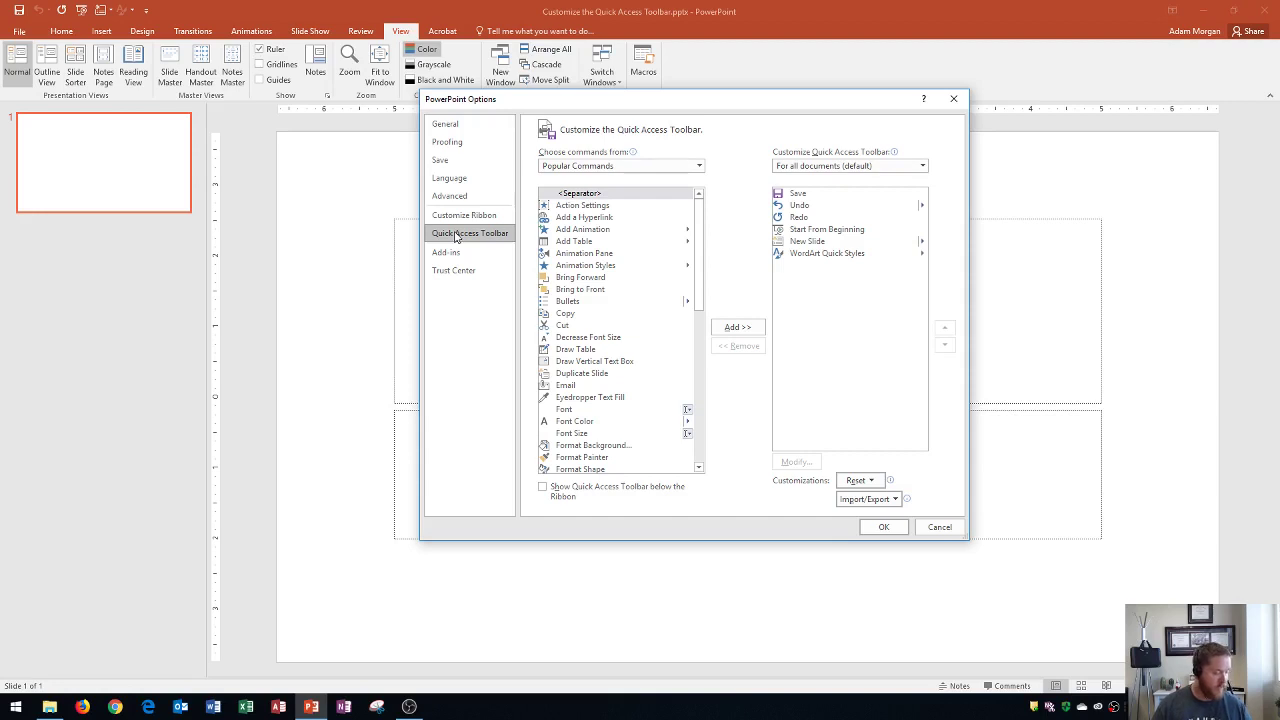
click(698, 168)
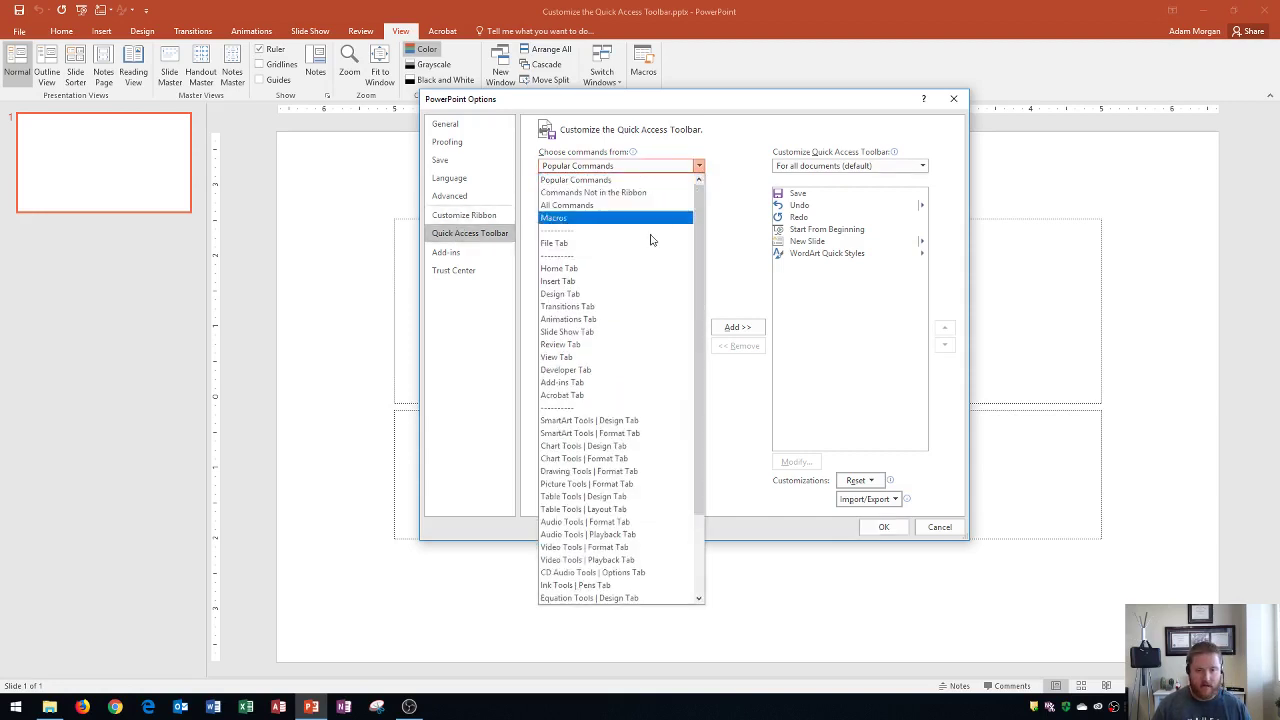
click(589, 332)
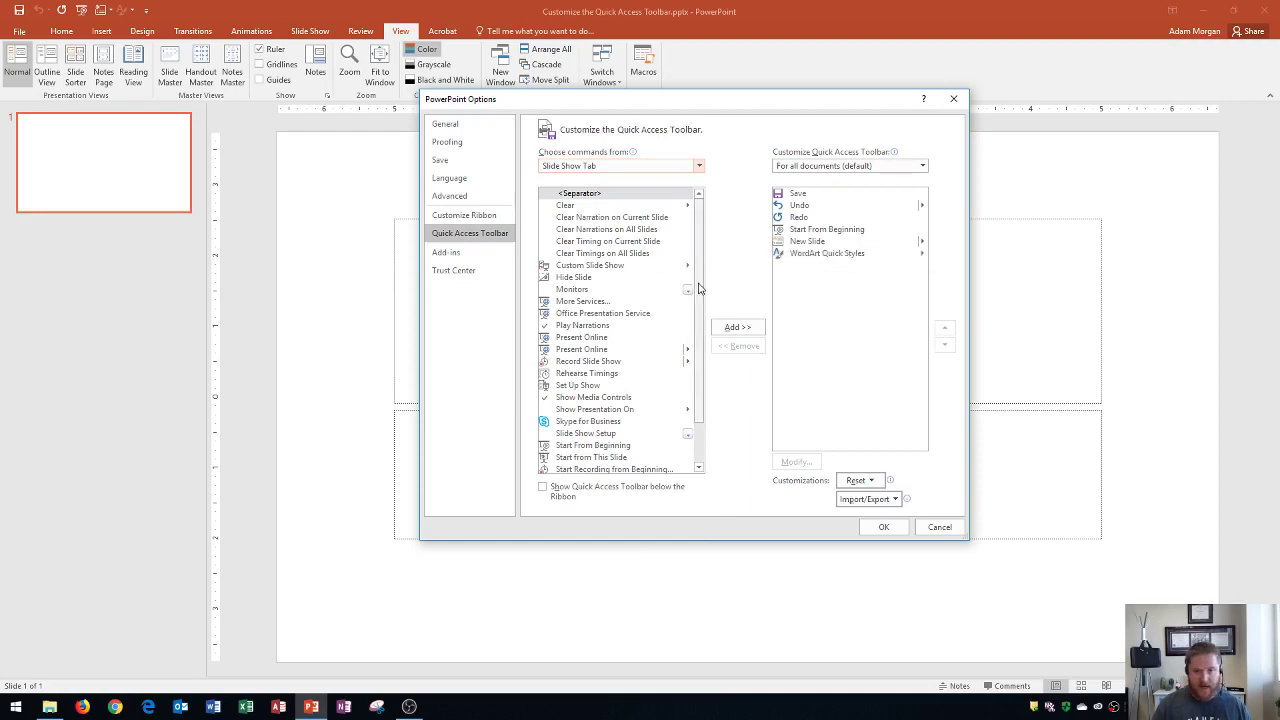
Add Hide Slide to the end of the toolbar list and check the entries
scroll(698, 284, down, 1)
scroll(698, 284, up, 1)
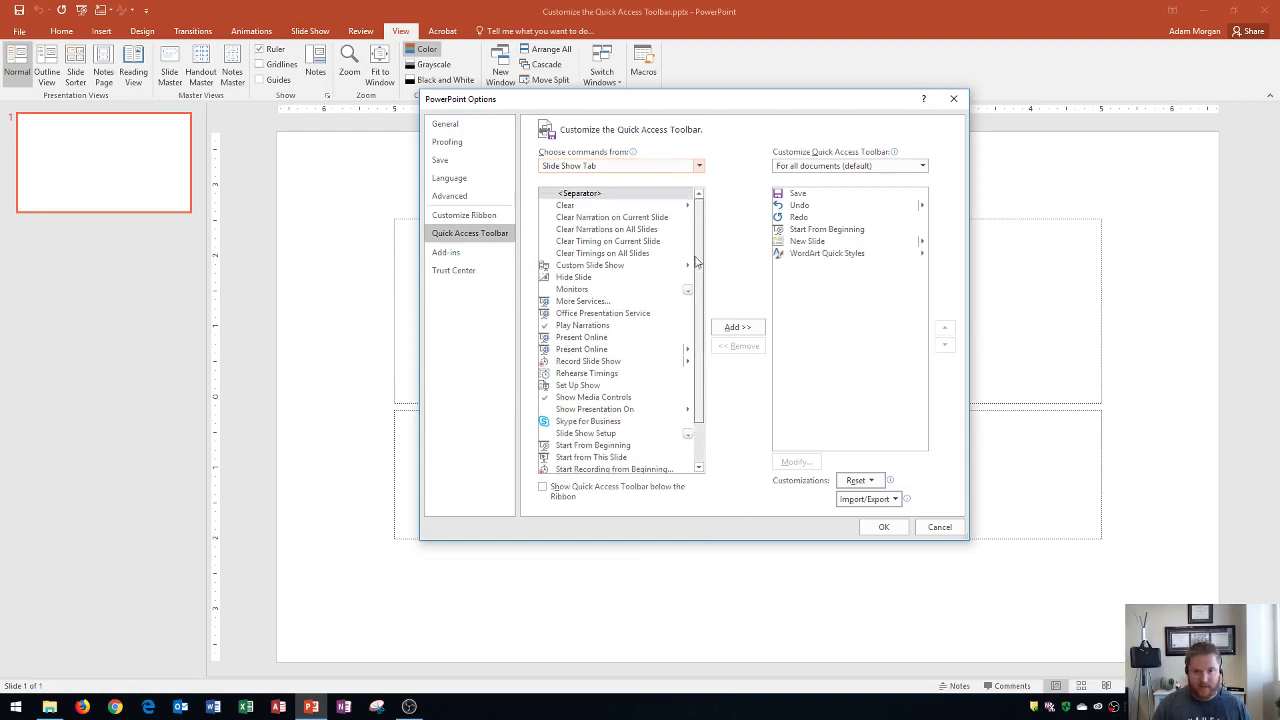
click(602, 277)
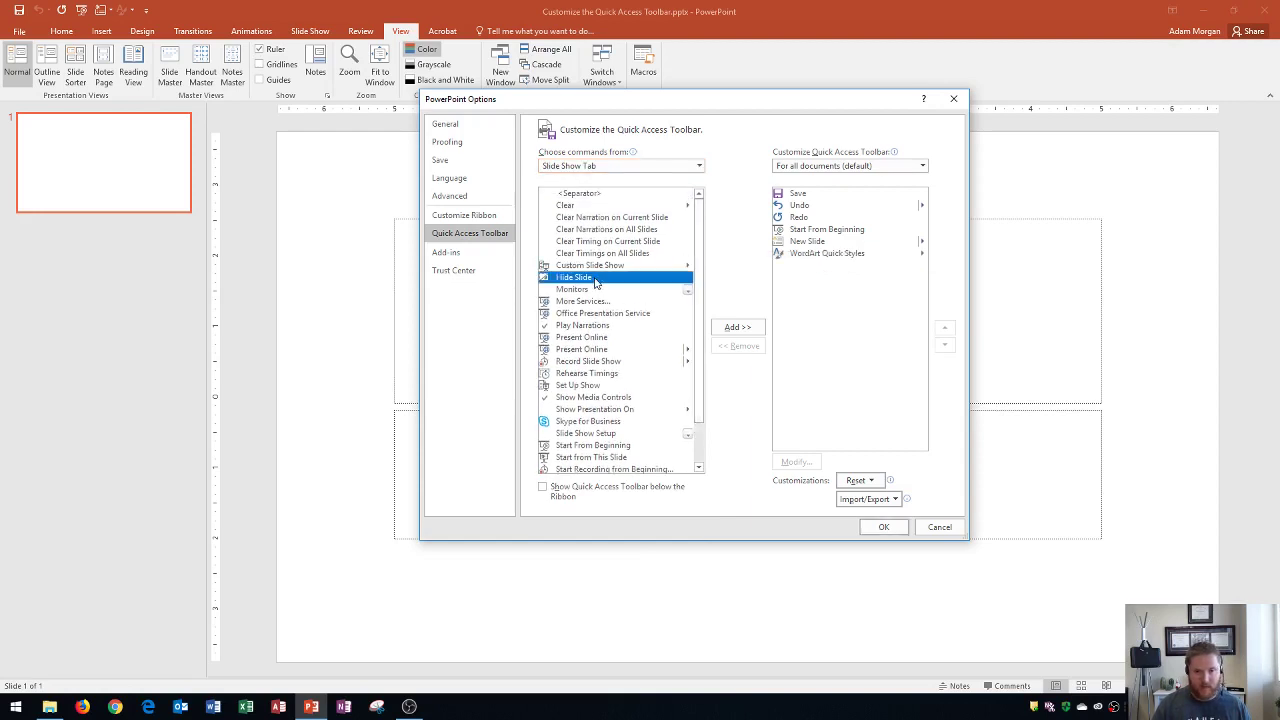
click(735, 329)
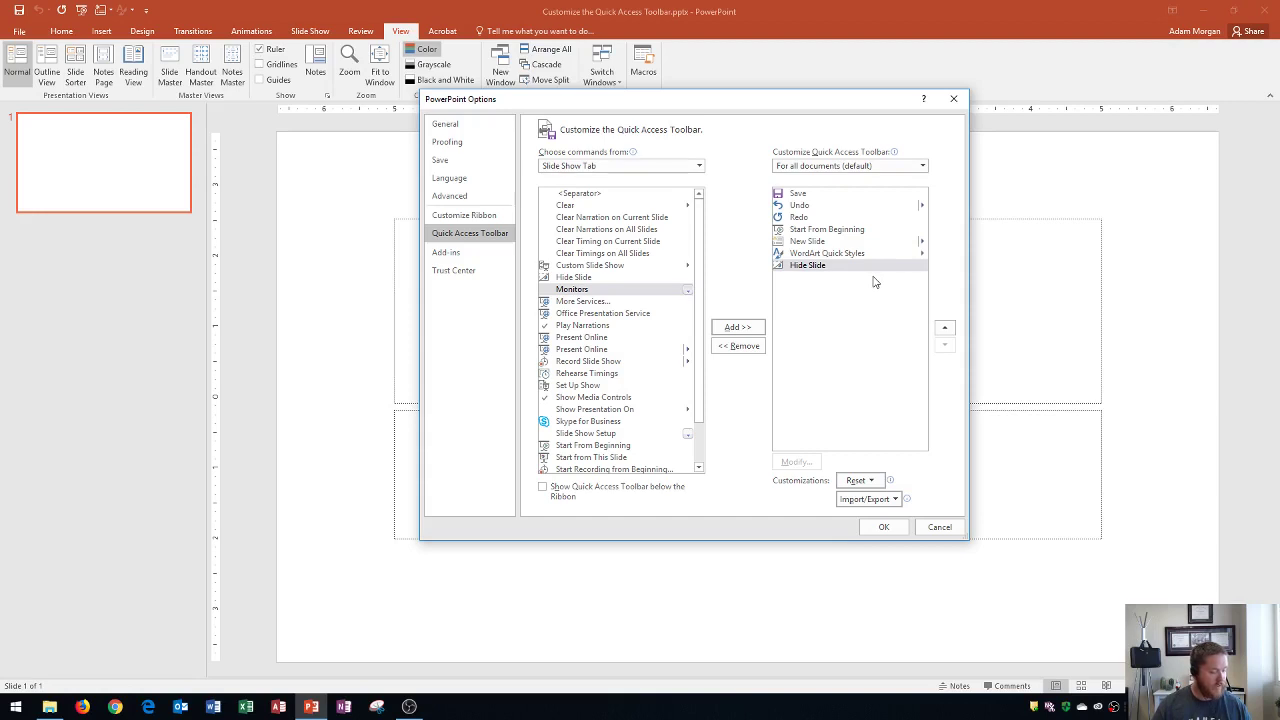
click(800, 194)
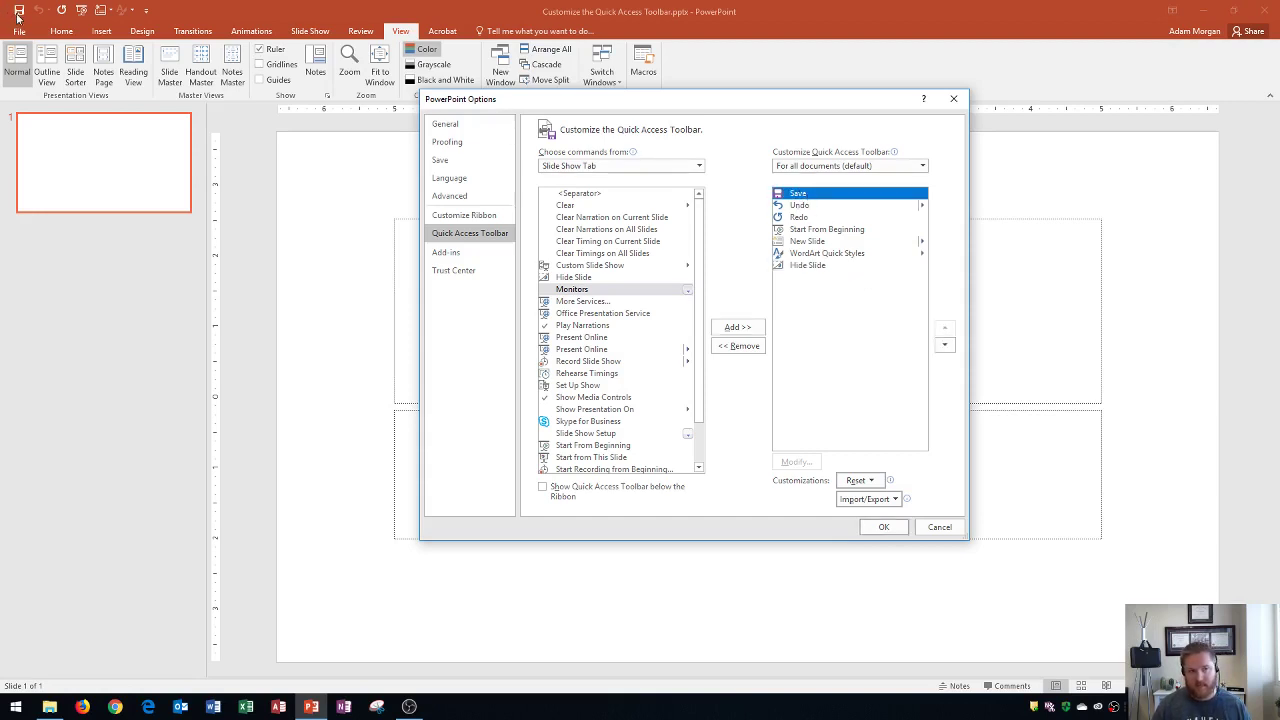
click(819, 266)
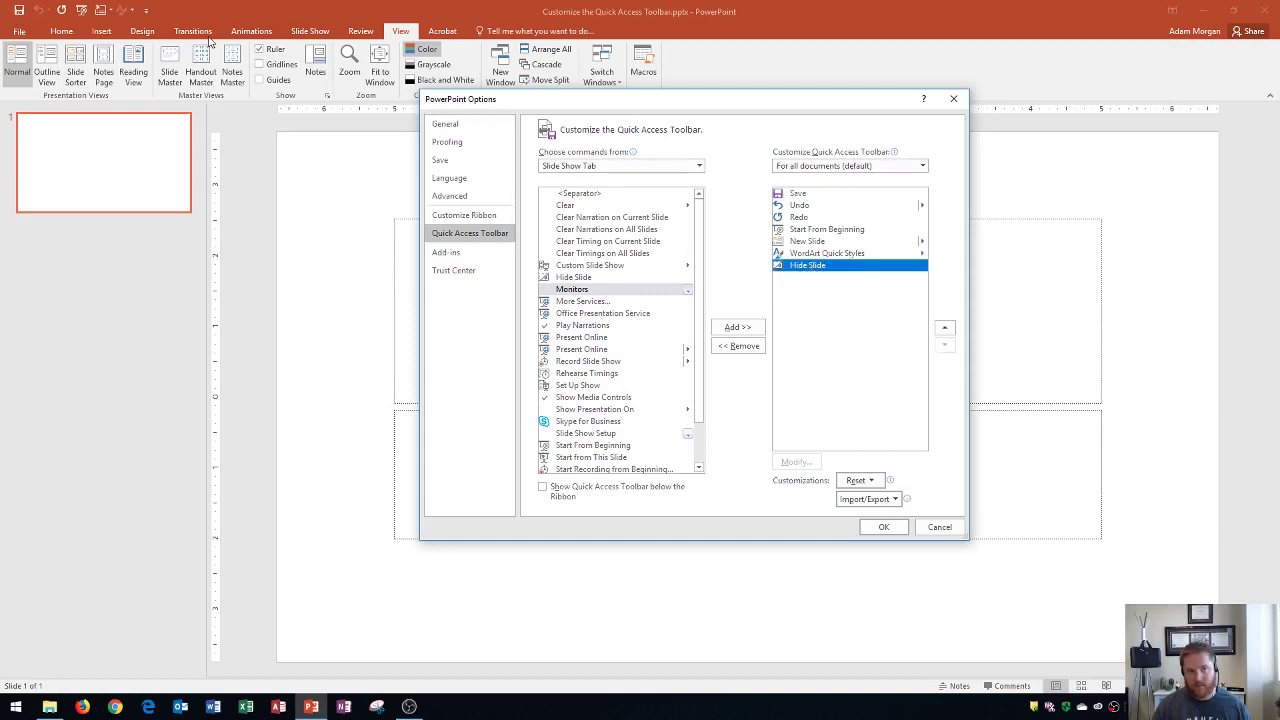
Move New Slide down two places below Hide Slide and apply with OK
click(810, 245)
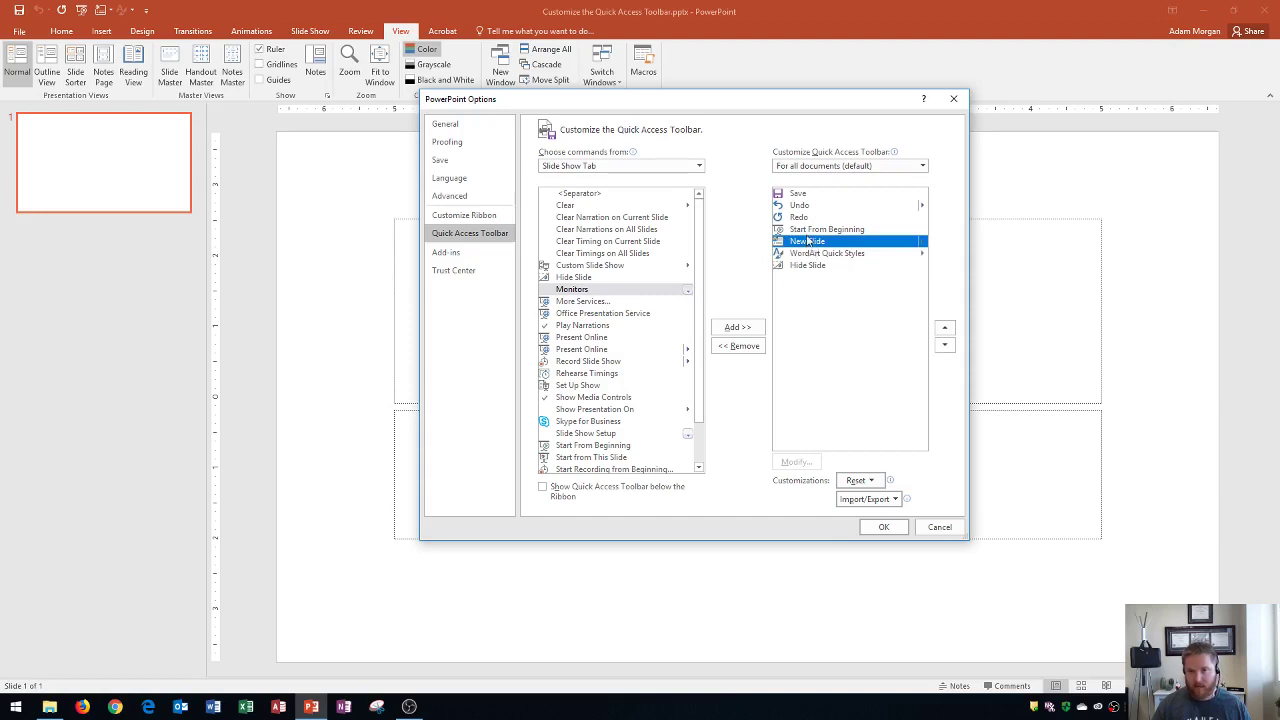
click(949, 344)
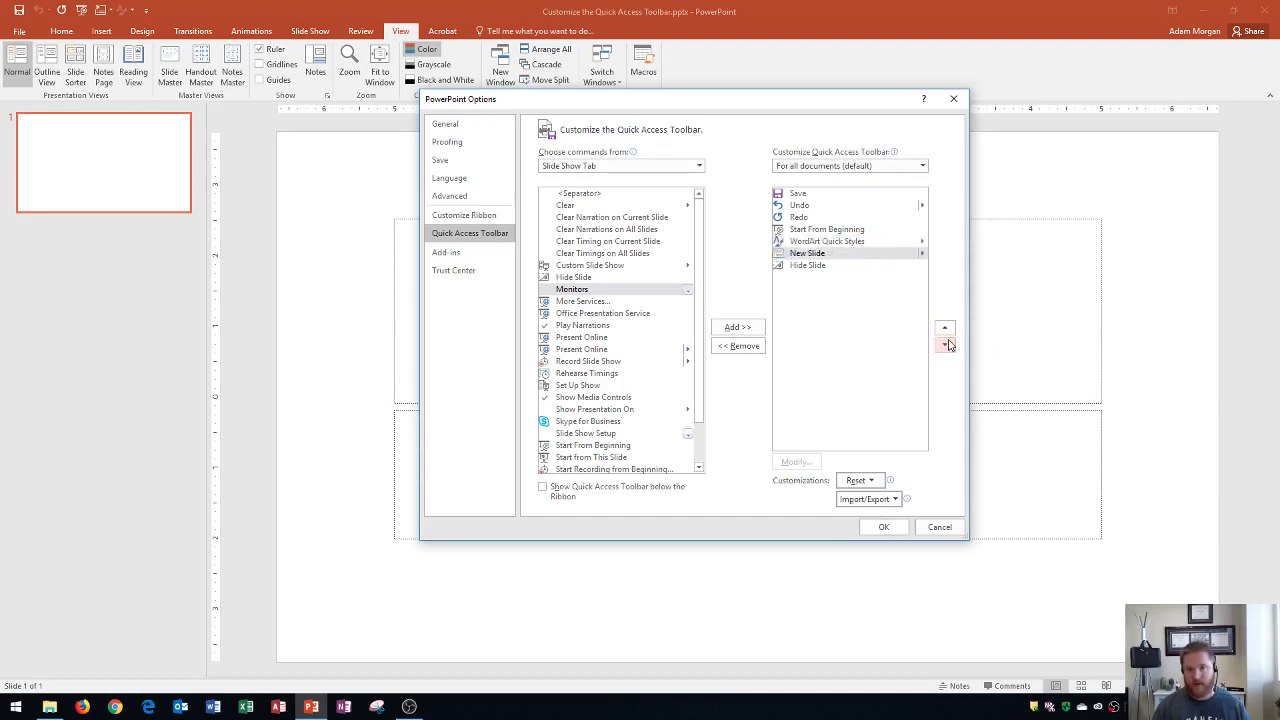
click(949, 344)
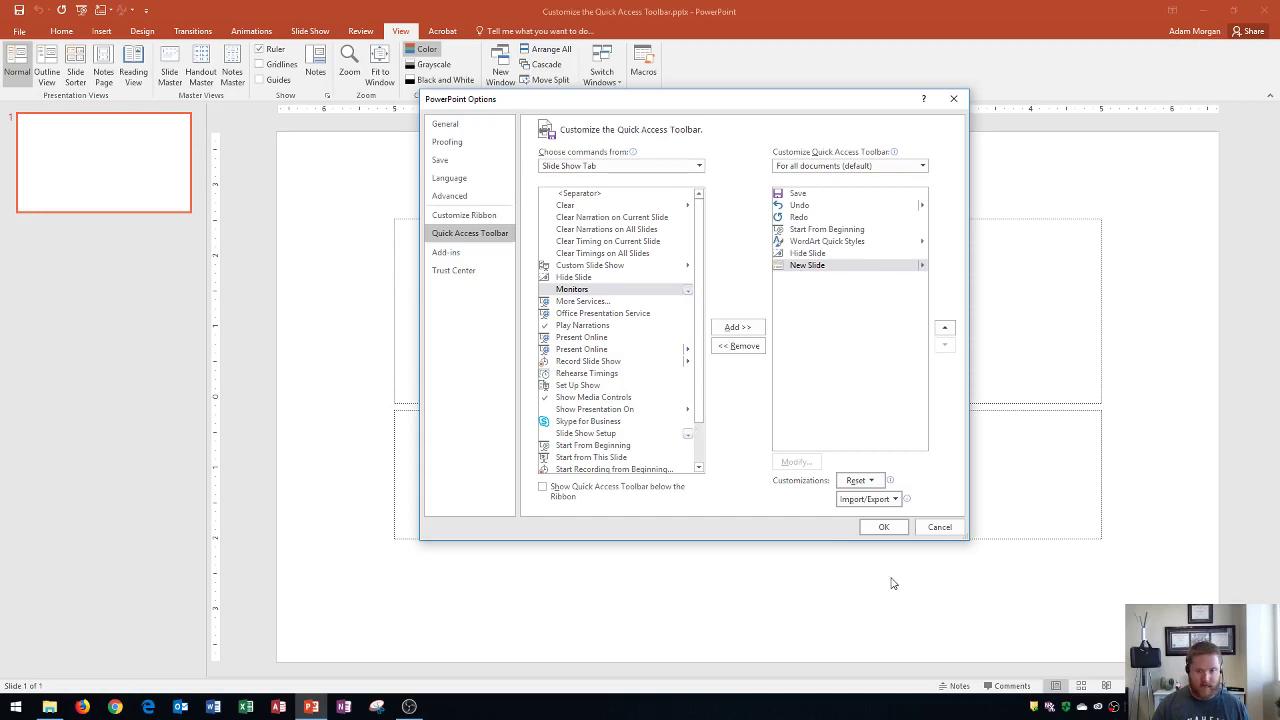
click(884, 528)
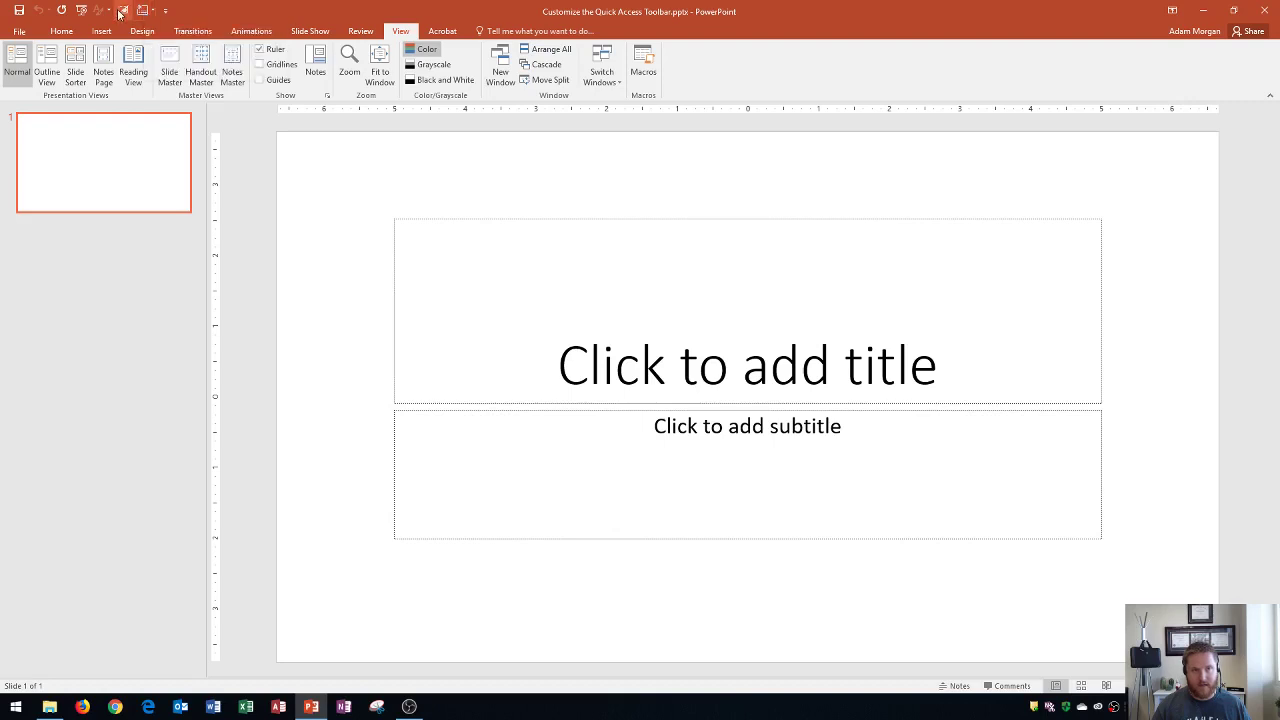
Reopen Options on the Quick Access Toolbar page, keeping it for all documents
click(18, 31)
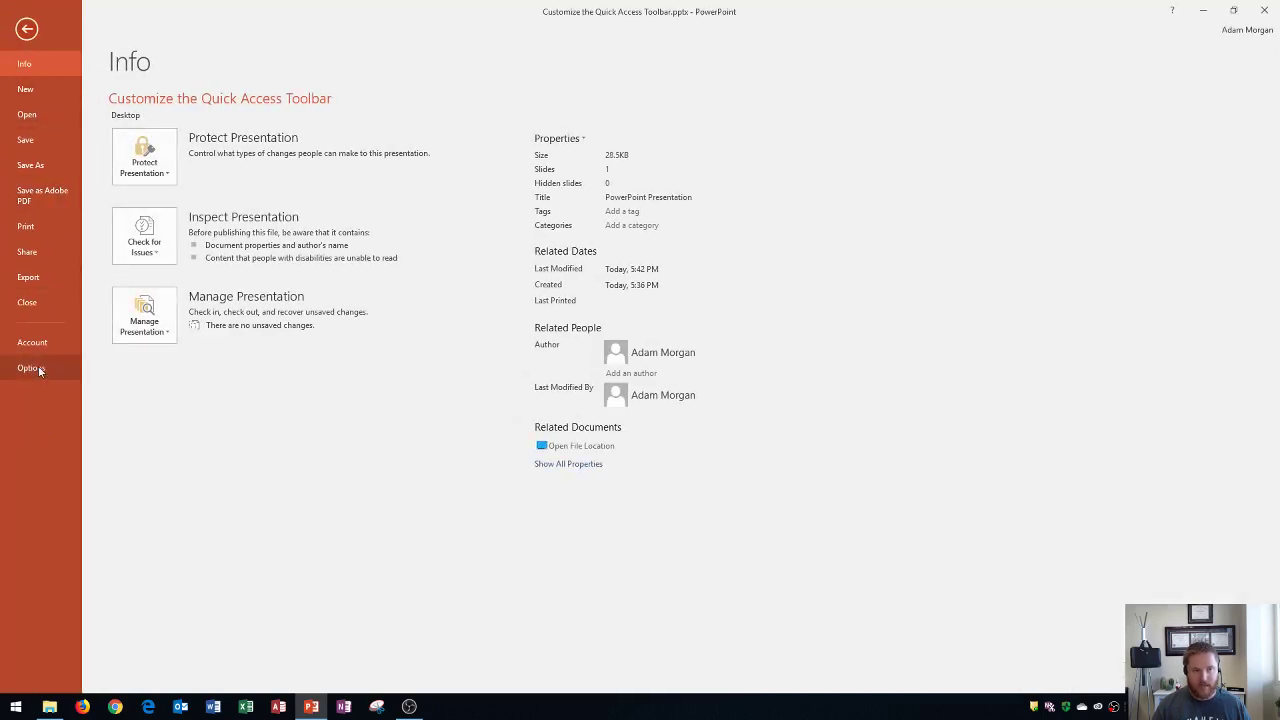
click(38, 369)
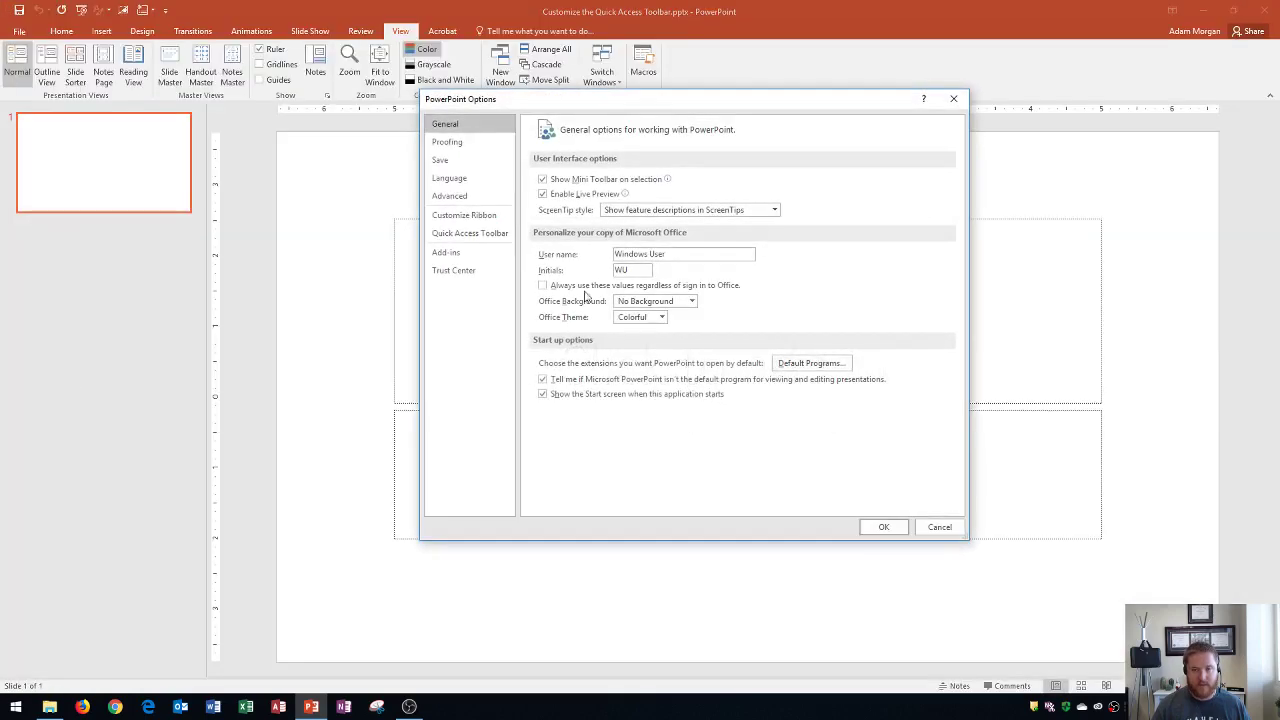
click(470, 233)
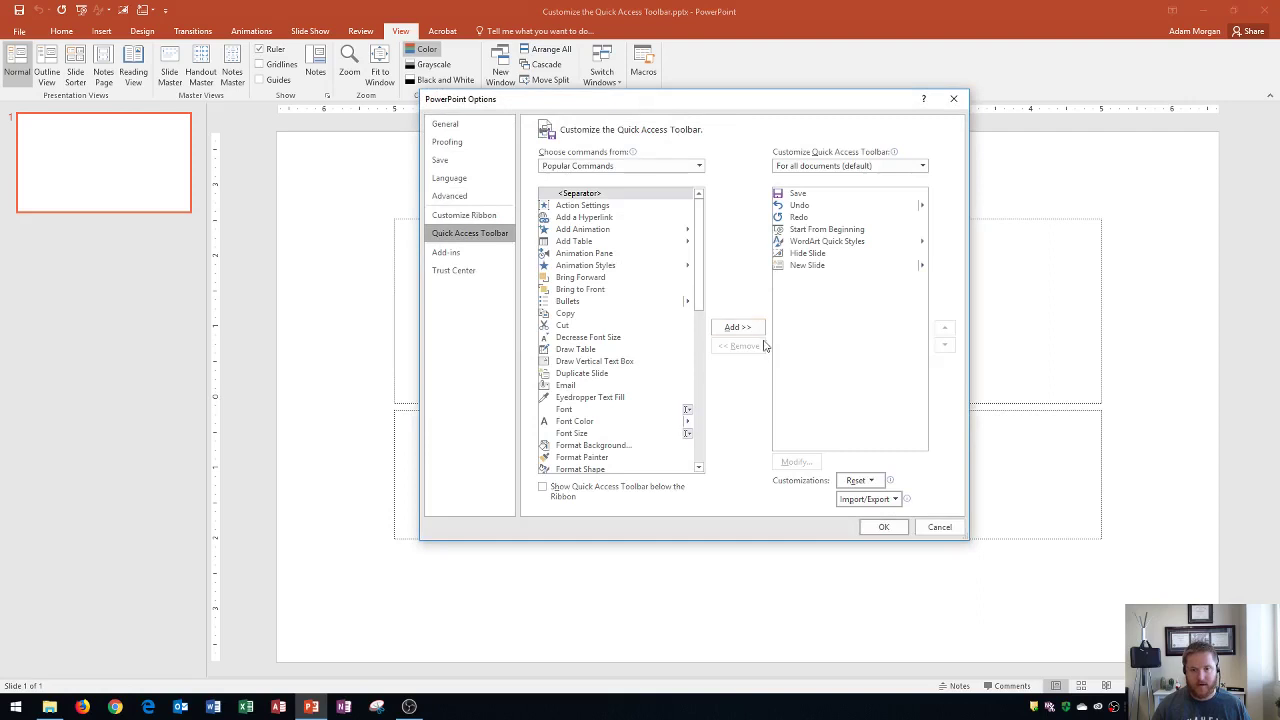
click(893, 168)
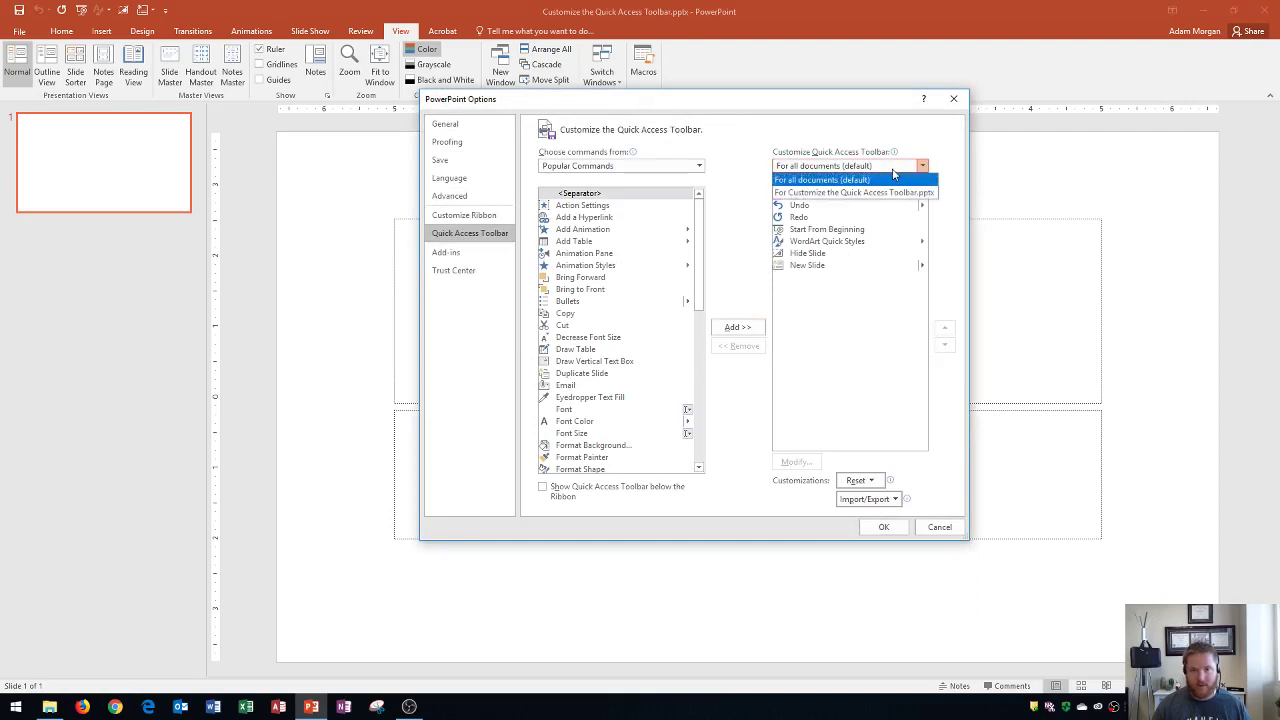
click(893, 177)
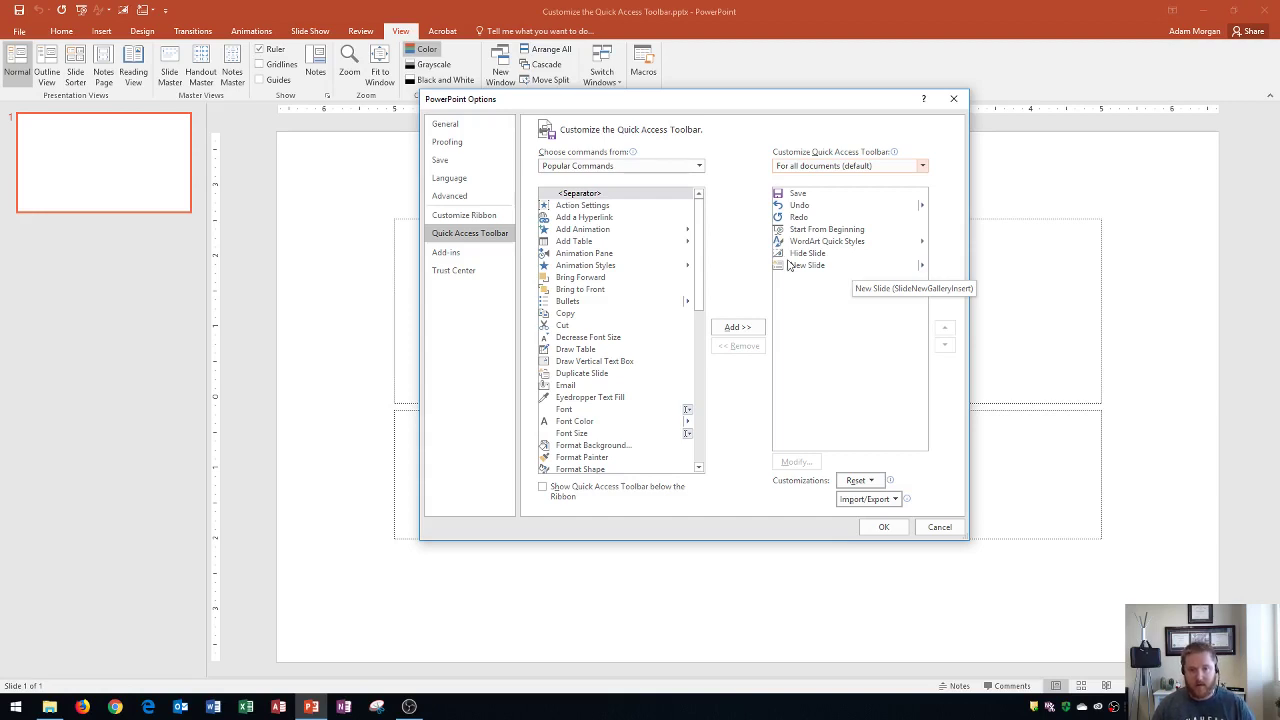
Select <Separator> in the Popular Commands list
click(677, 167)
click(681, 168)
mouse_move(699, 250)
mouse_down()
mouse_move(703, 400)
mouse_move(724, 245)
mouse_up()
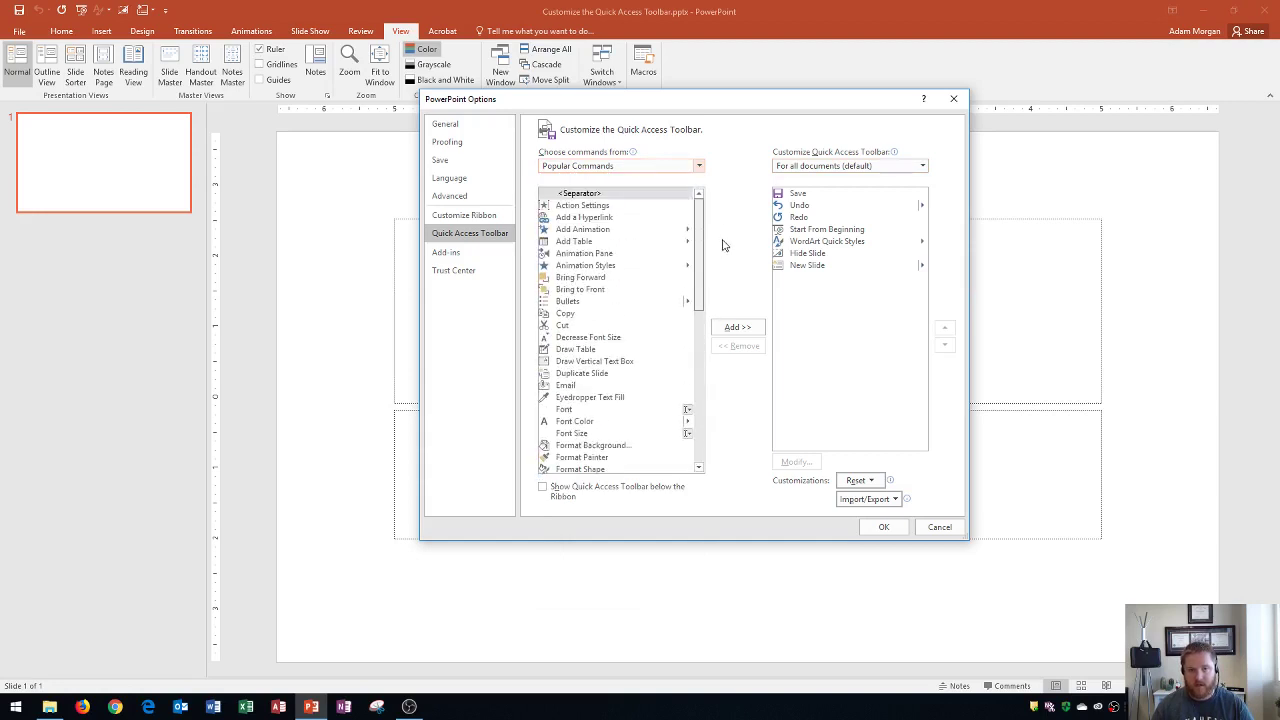
click(590, 196)
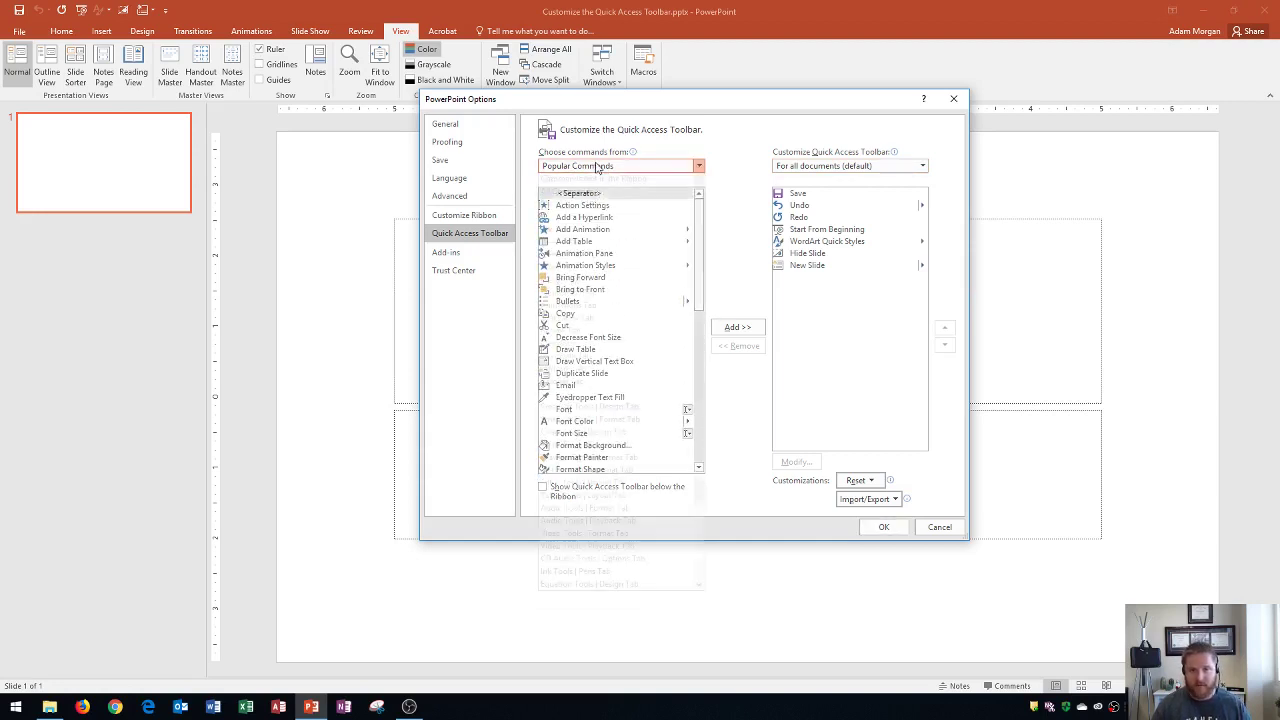
click(600, 167)
click(607, 172)
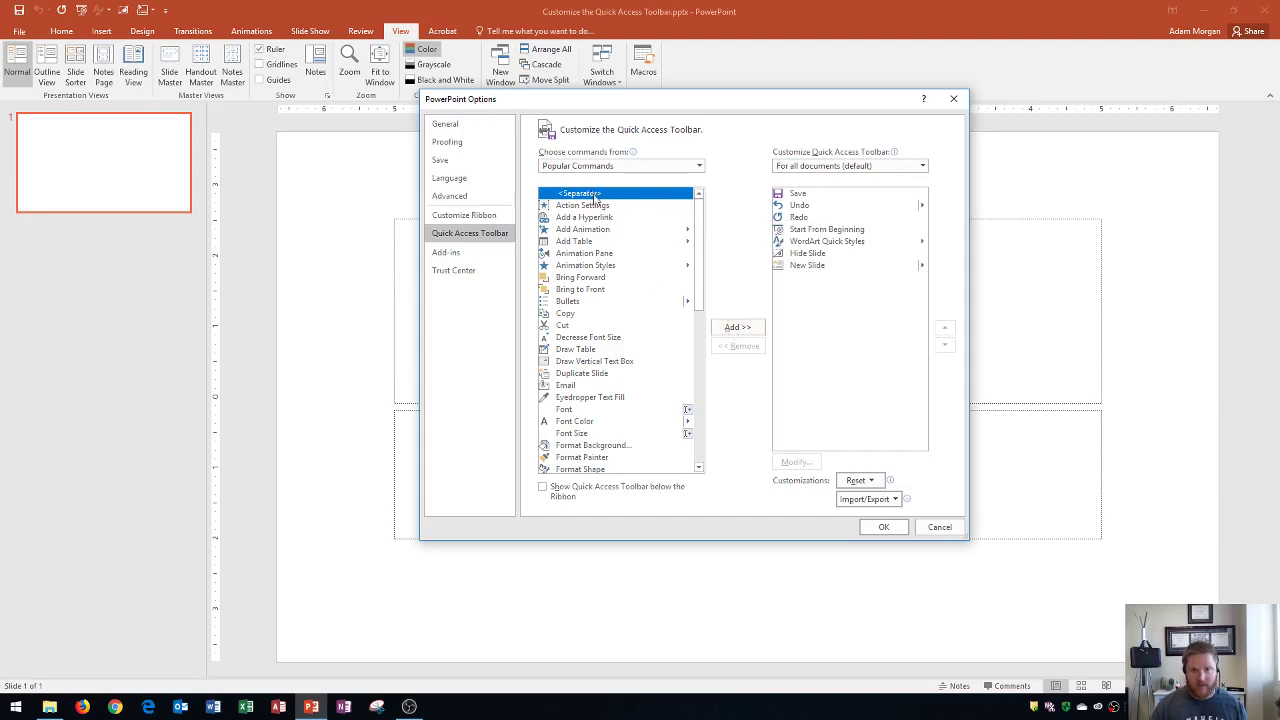
Add a separator and move it up to sit after Start From Beginning
click(735, 328)
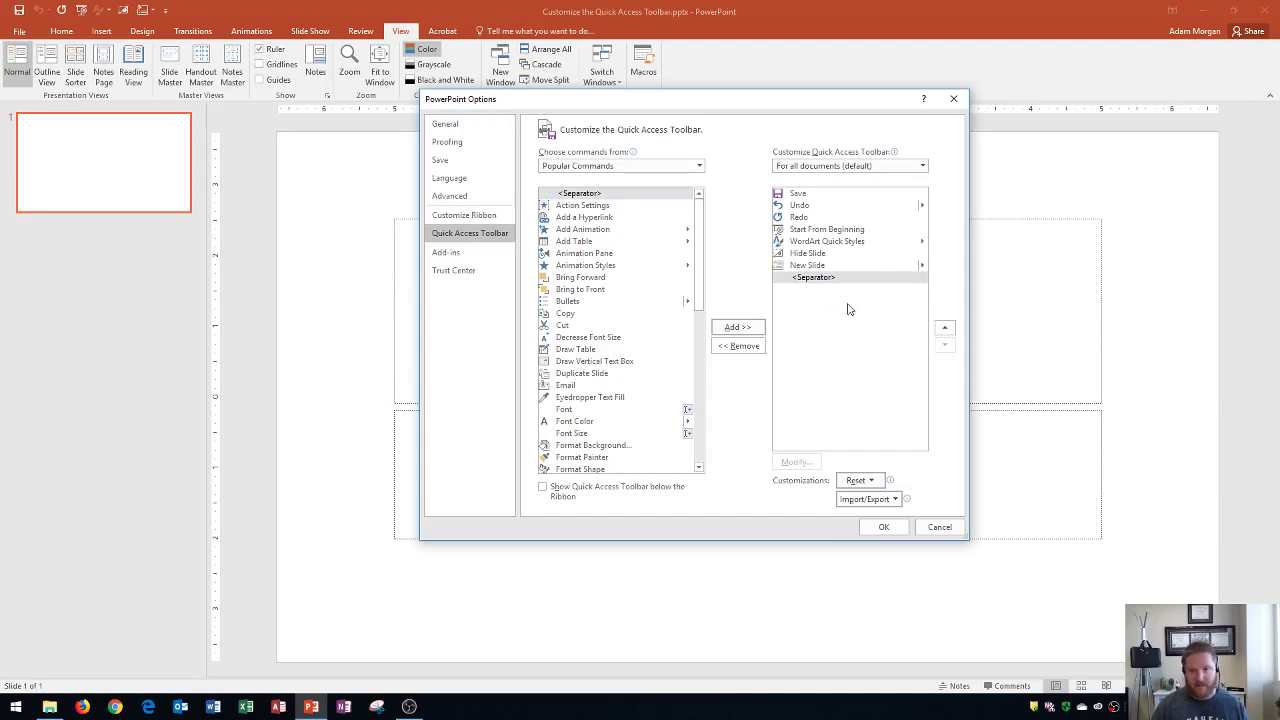
click(815, 281)
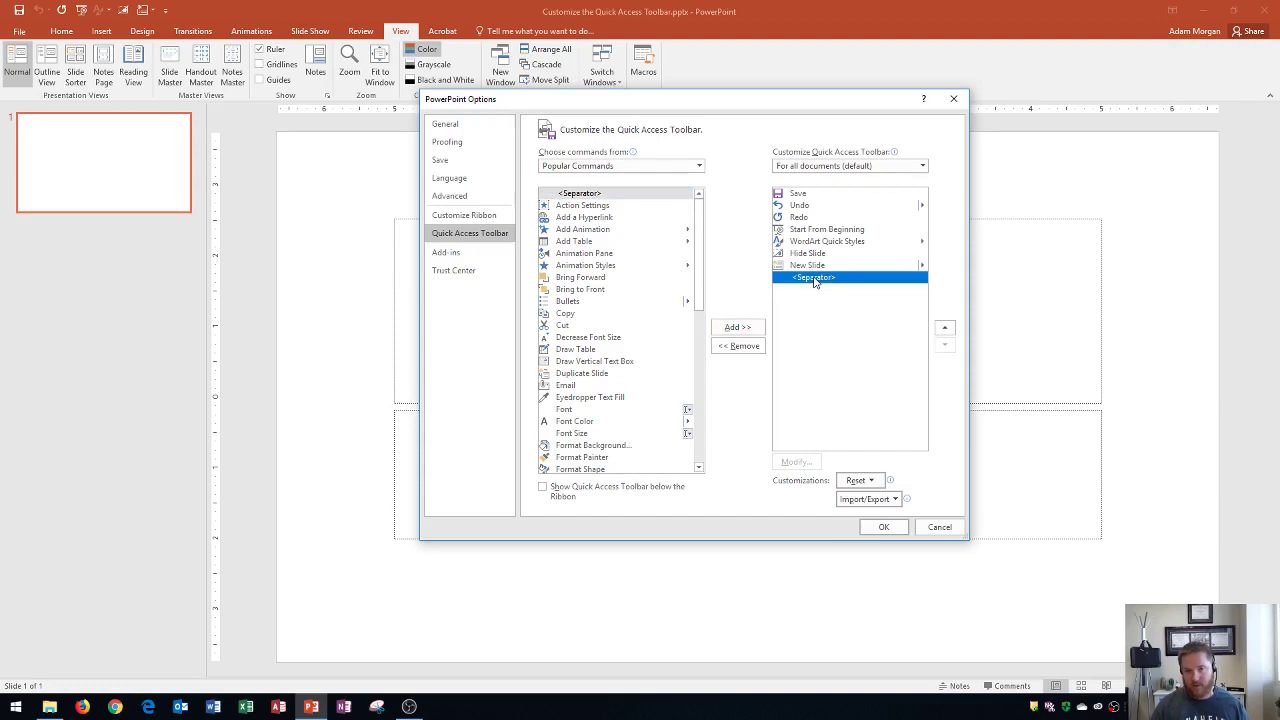
click(945, 329)
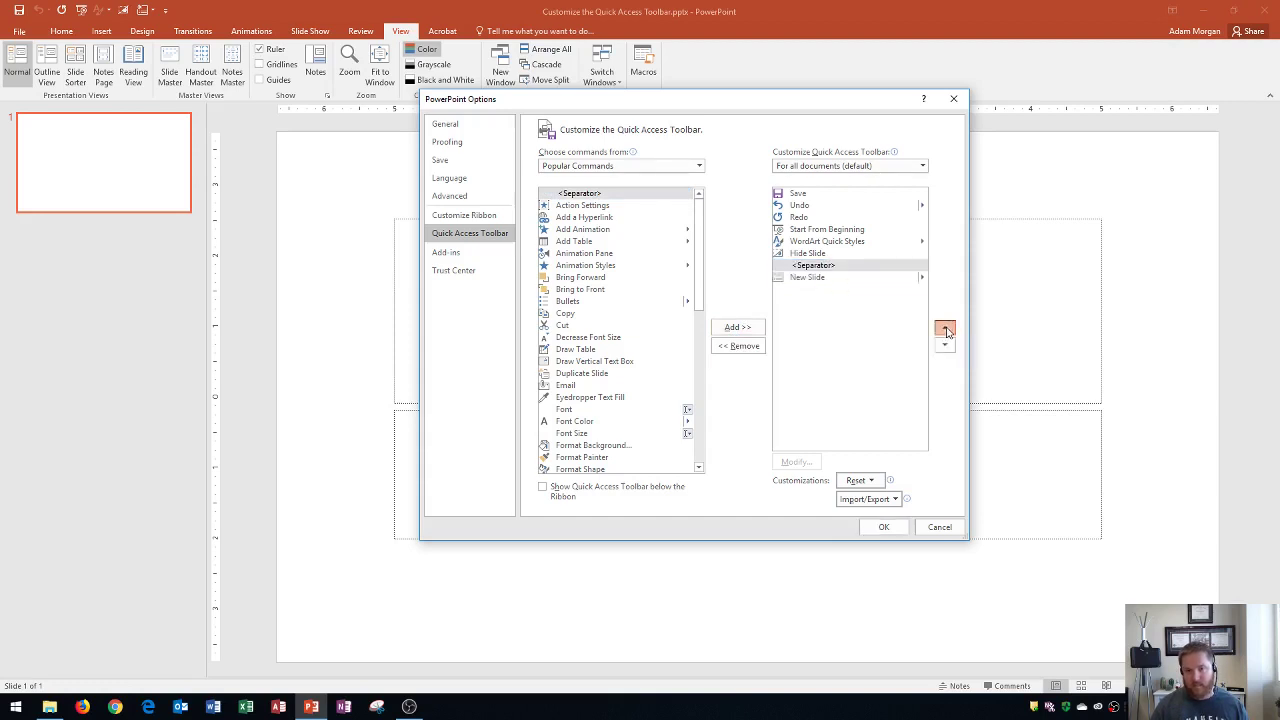
click(945, 329)
click(945, 329)
click(821, 245)
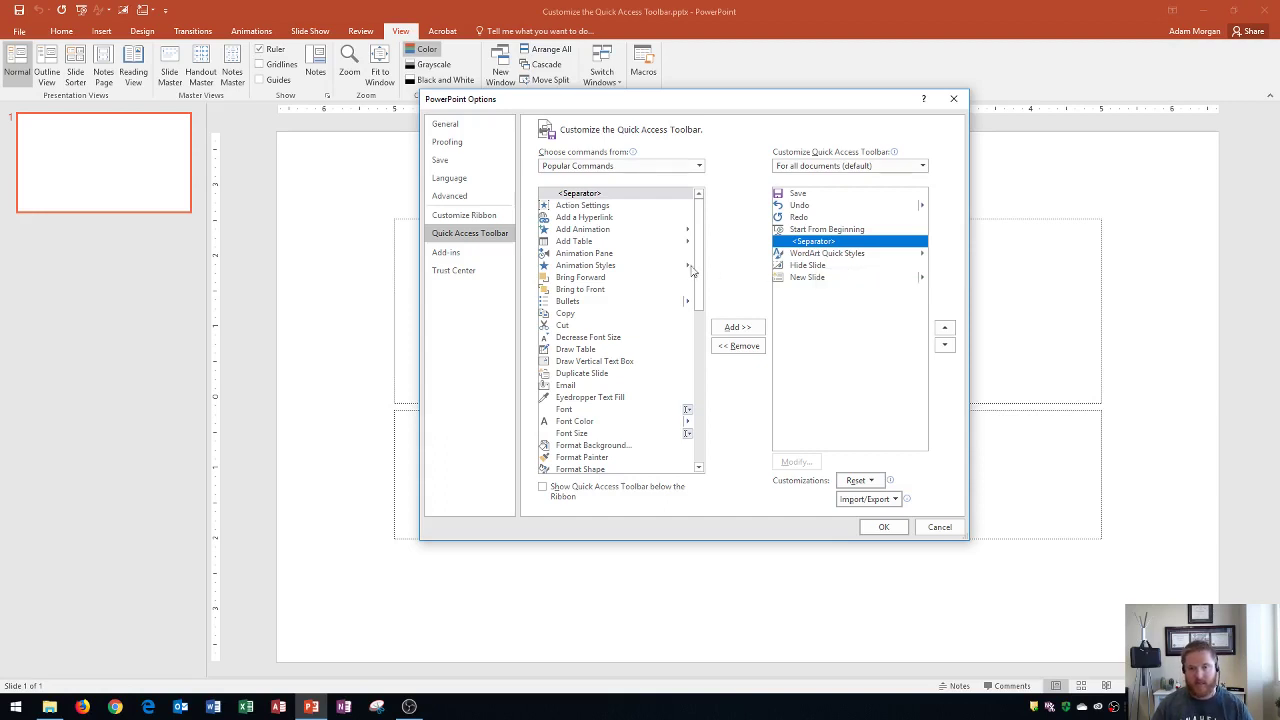
Add two more separators and move them down below Hide Slide
click(590, 194)
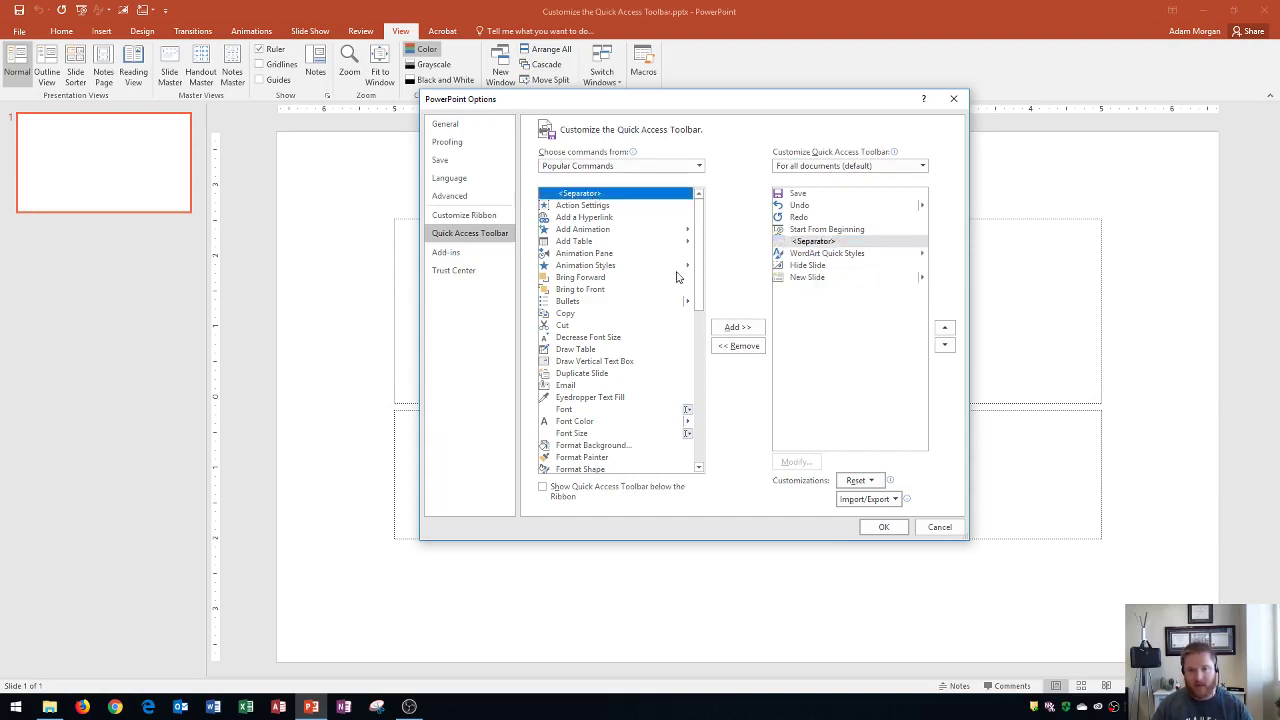
click(745, 333)
click(745, 333)
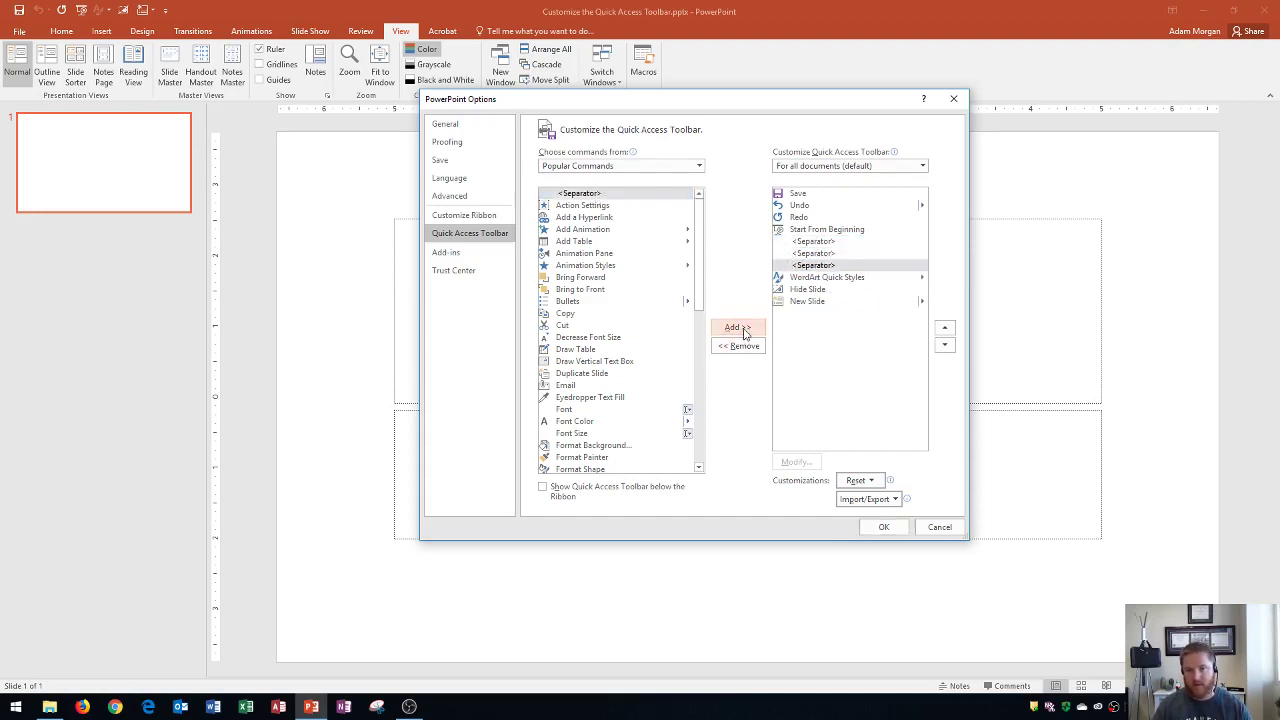
click(816, 253)
click(841, 266)
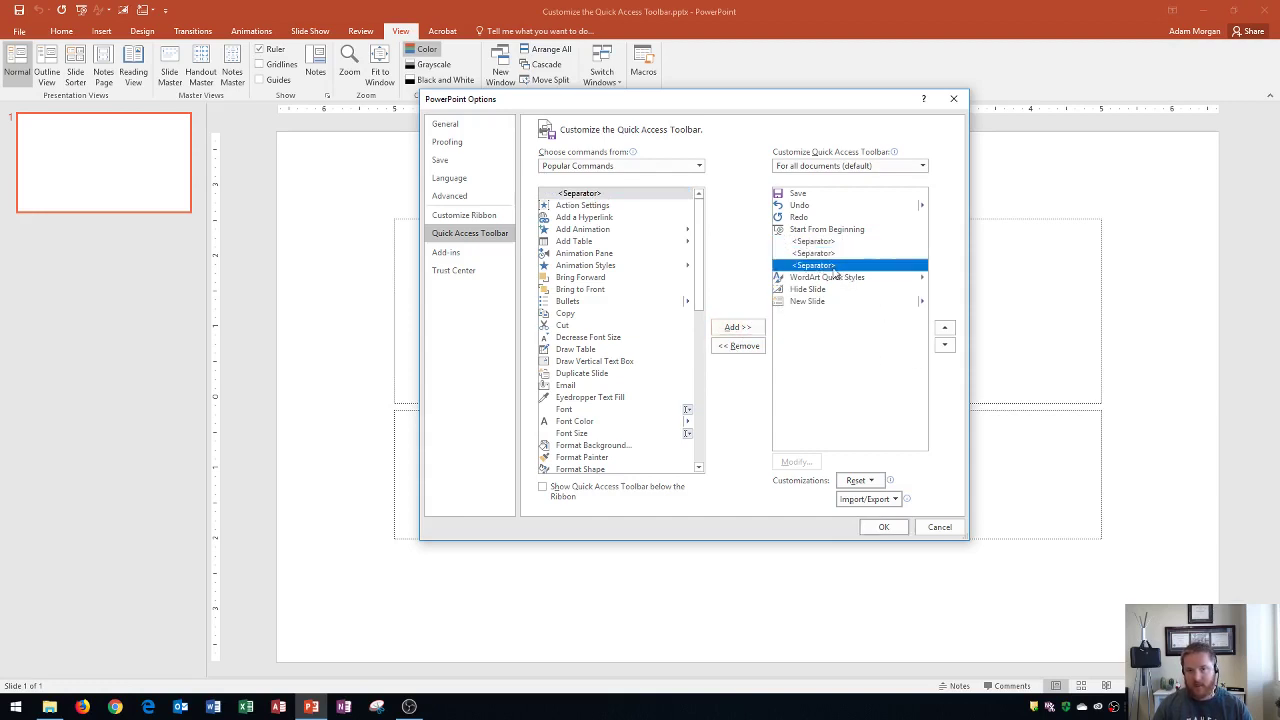
click(944, 345)
click(944, 345)
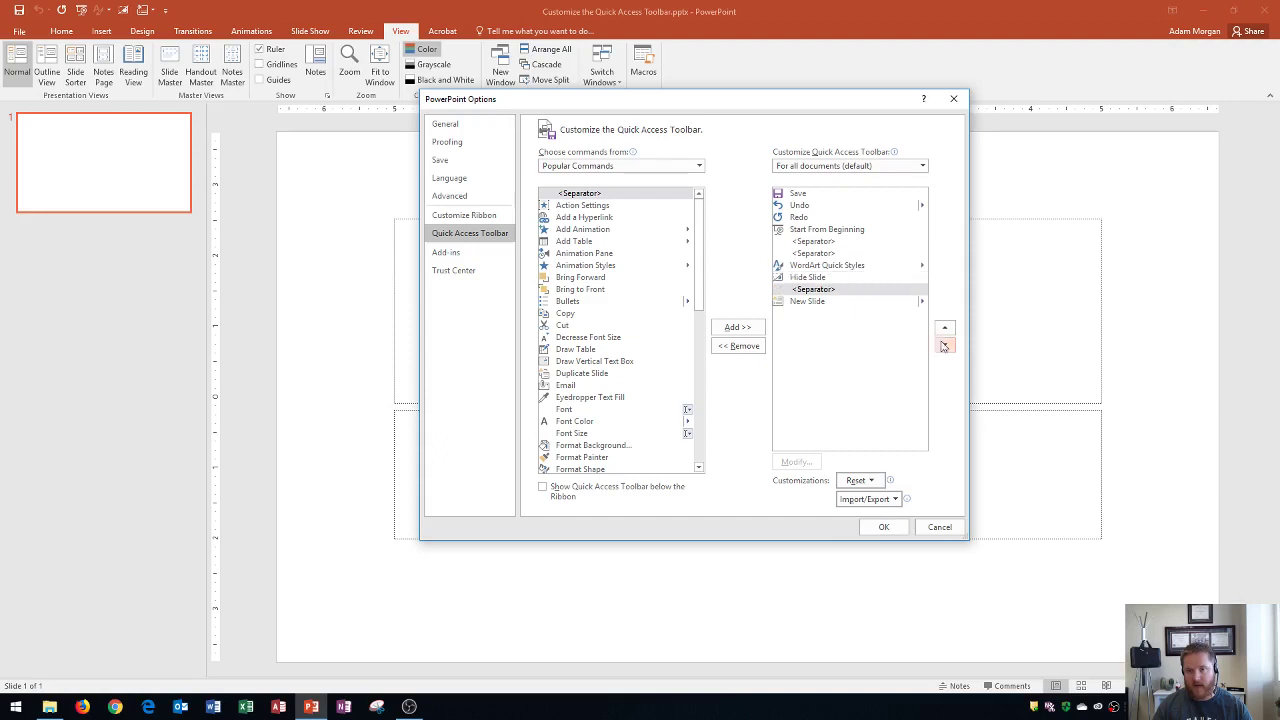
click(806, 254)
click(944, 345)
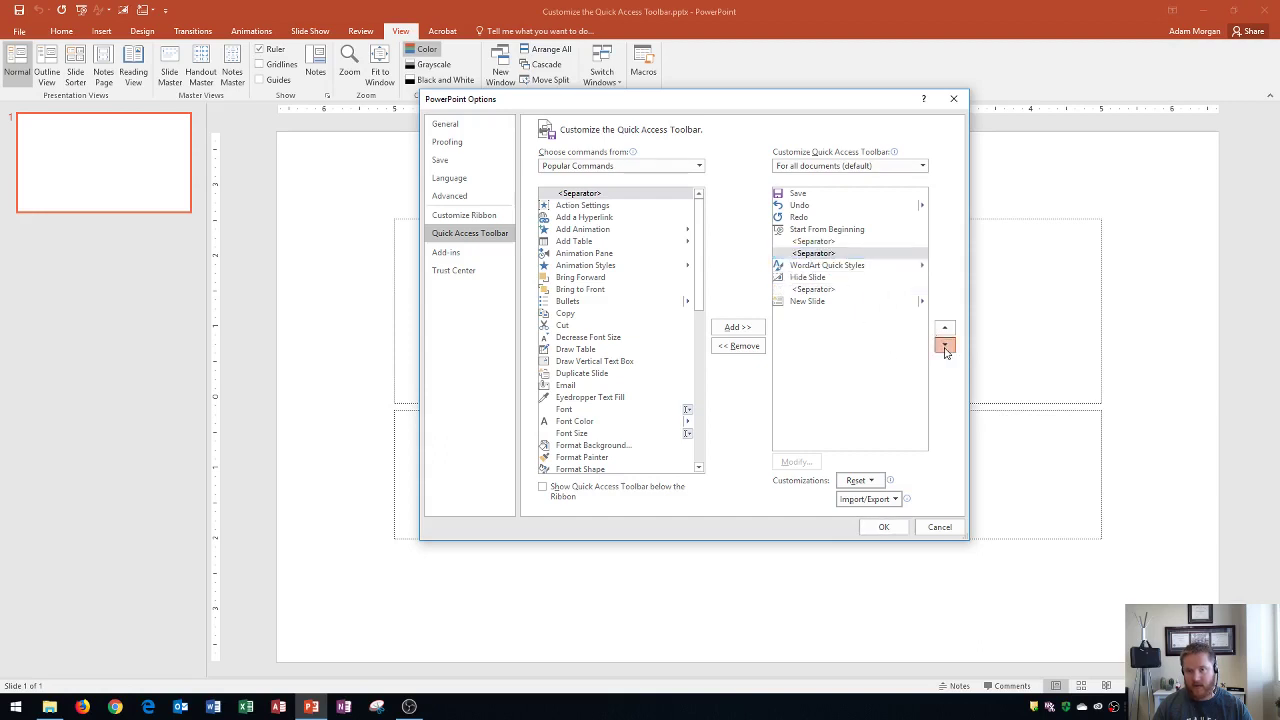
click(944, 345)
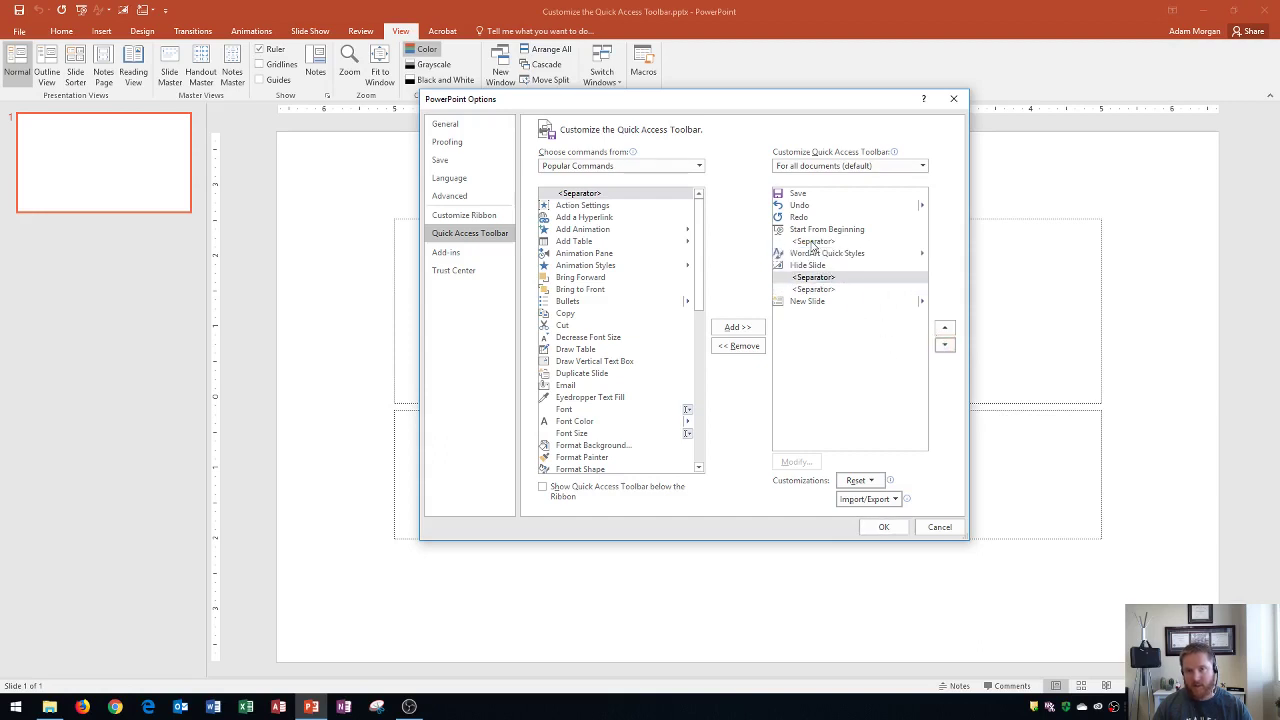
Review the Save, separator, Hide Slide and New Slide entries, then apply with OK
click(805, 196)
click(808, 241)
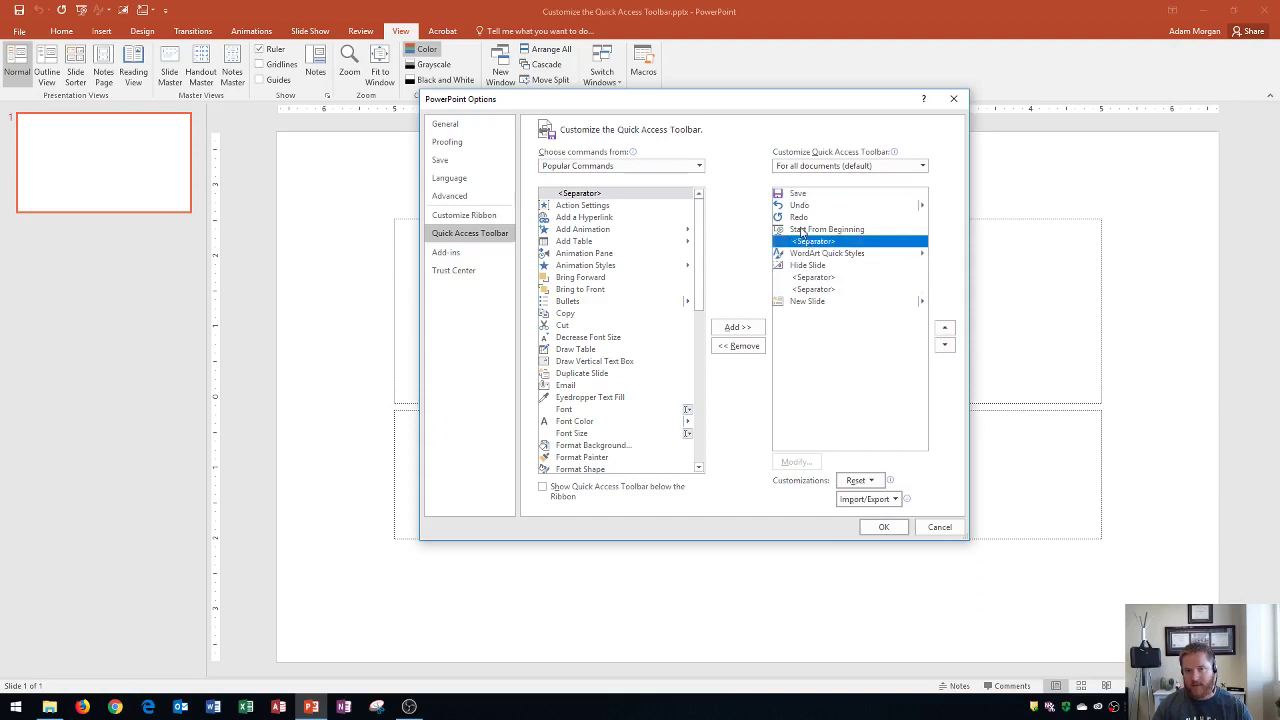
click(815, 266)
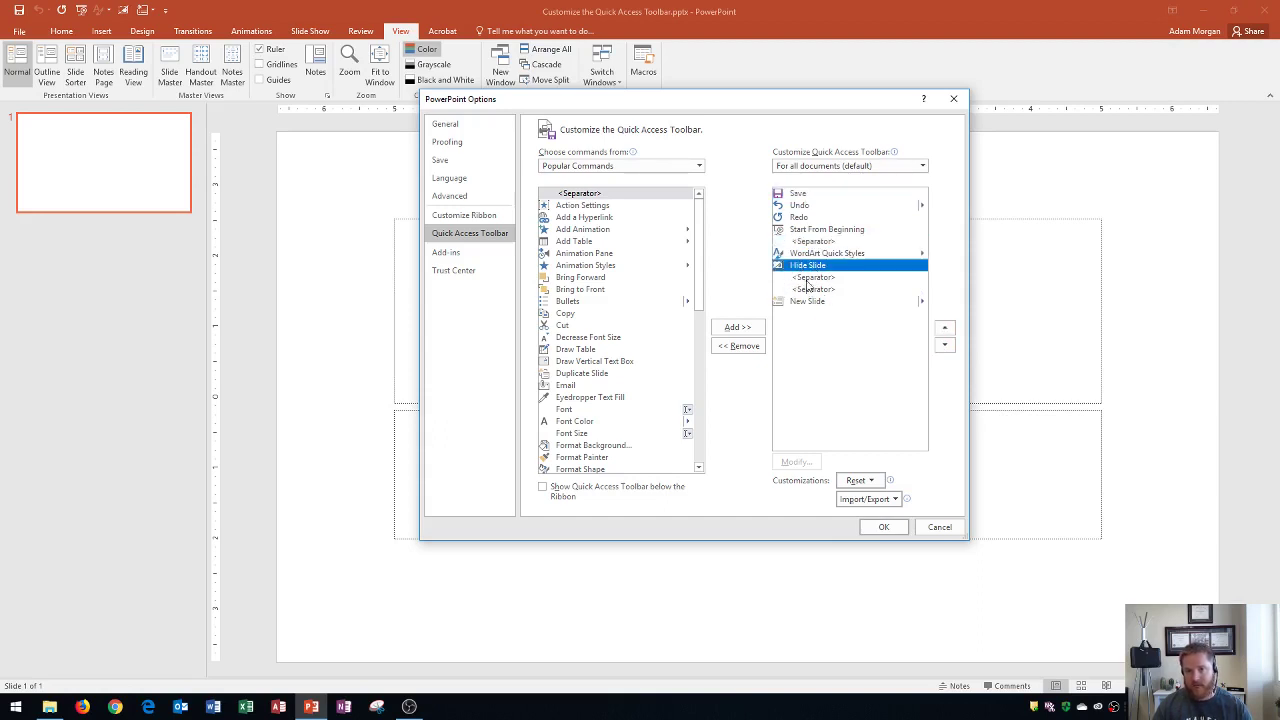
click(808, 301)
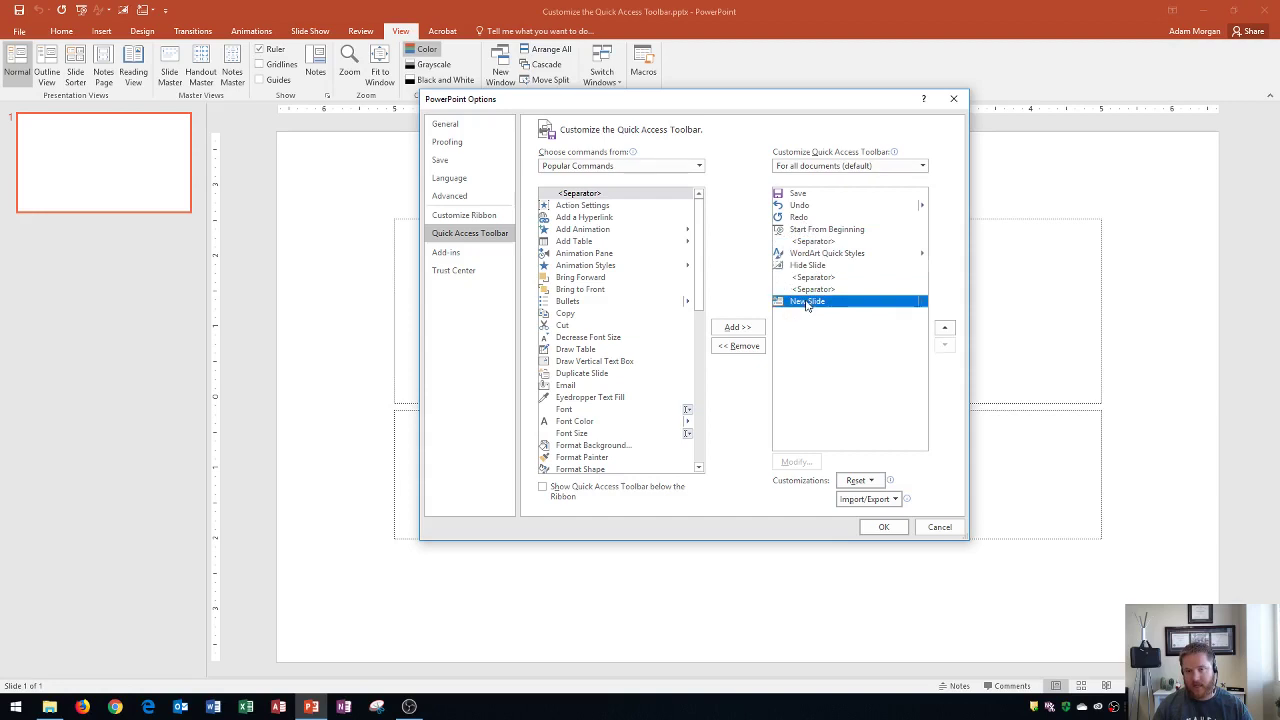
click(883, 528)
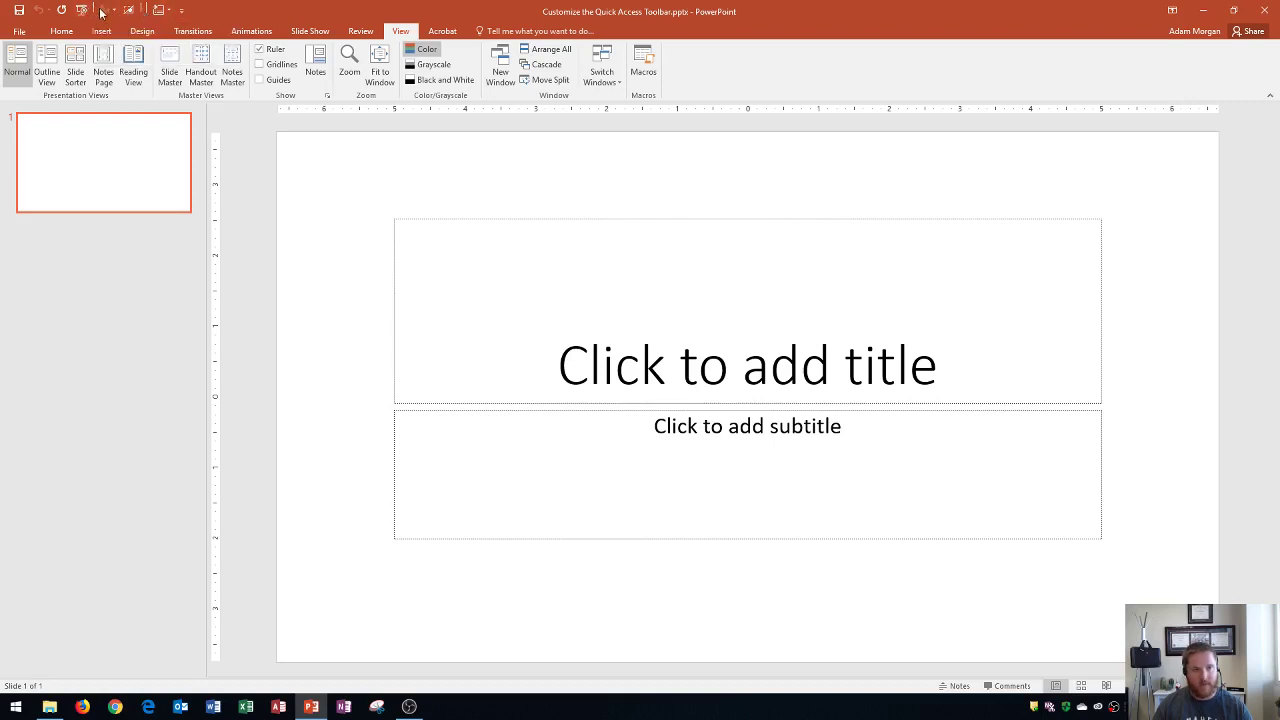
click(184, 11)
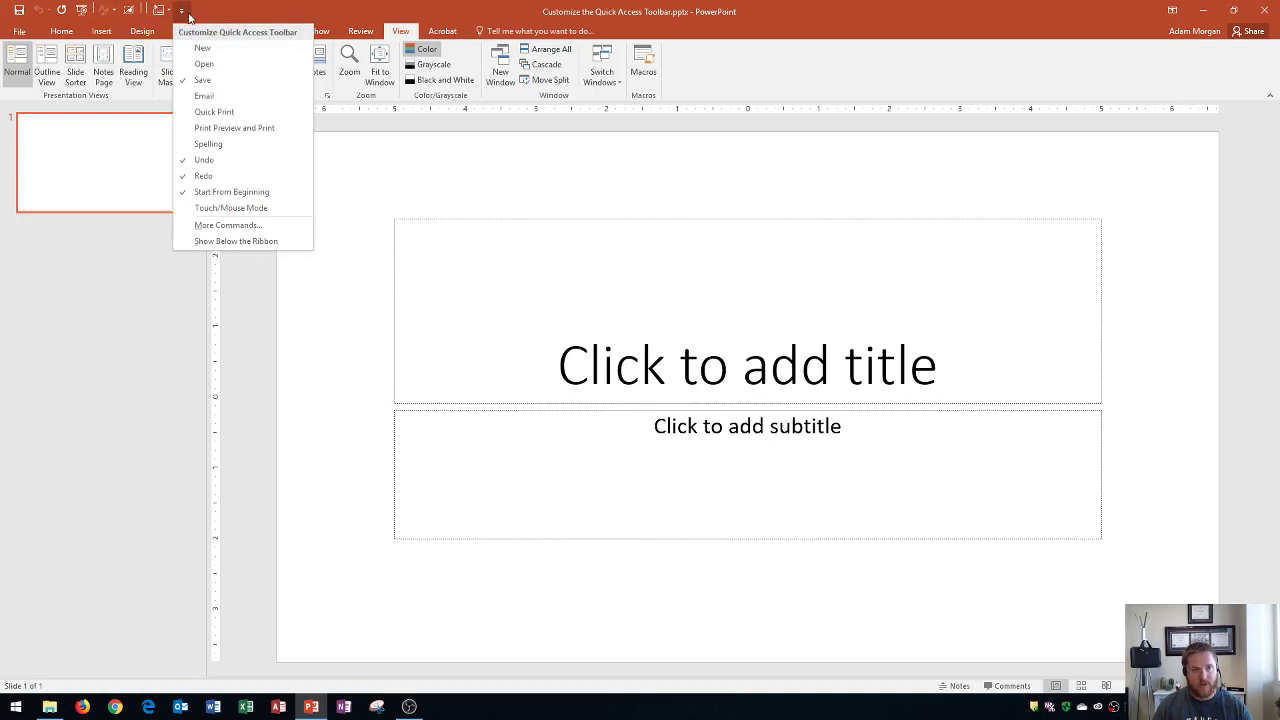
click(238, 242)
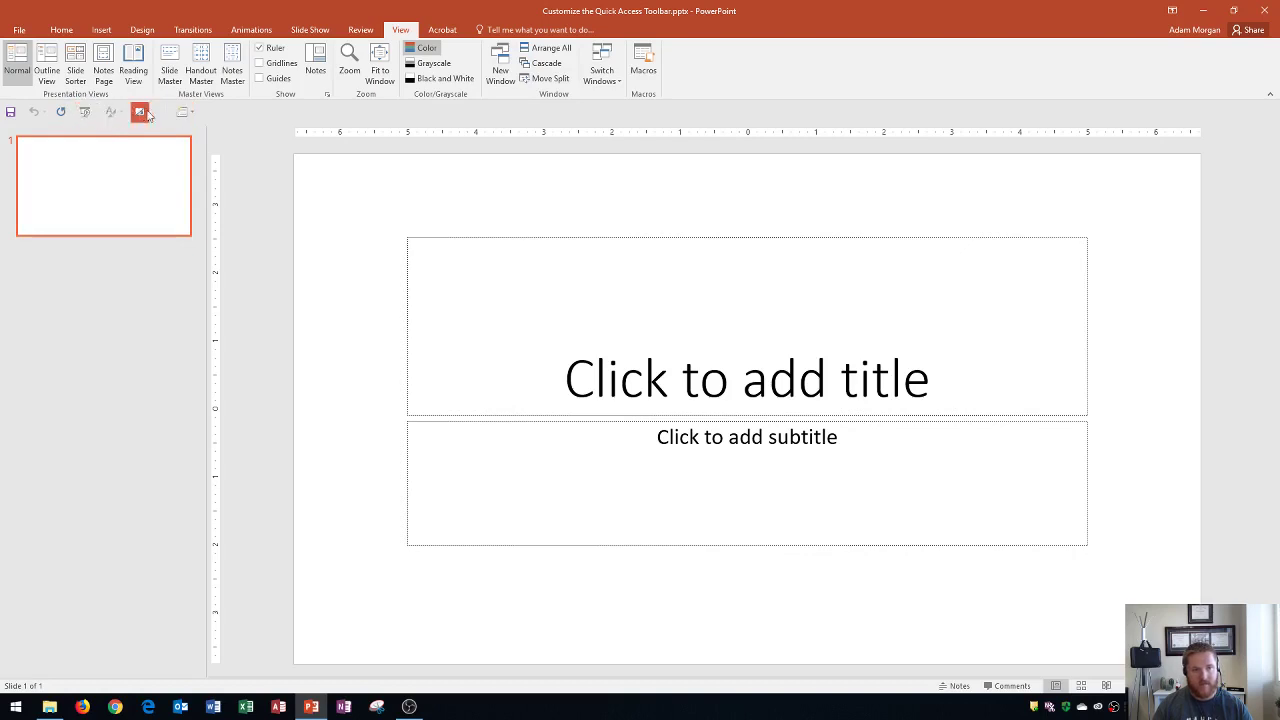
click(204, 112)
click(243, 343)
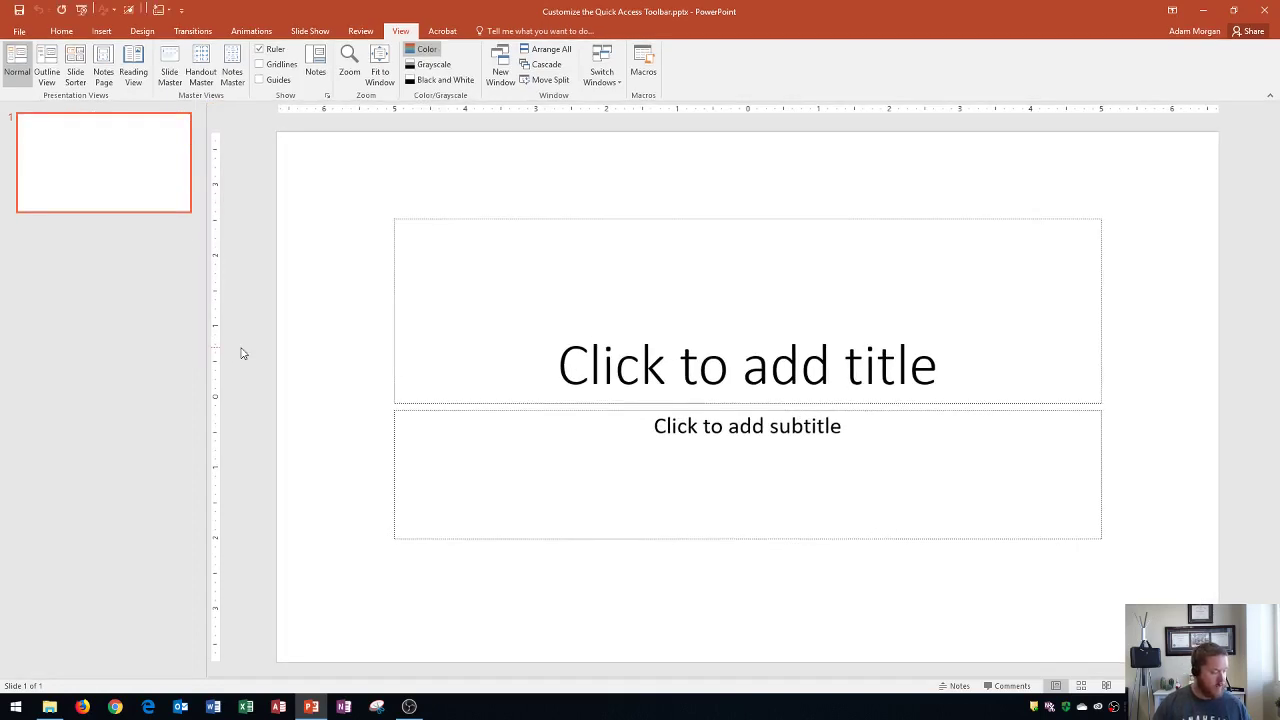
In Quick Access Toolbar options, remove WordArt Quick Styles and the extra separator below Hide Slide
click(18, 33)
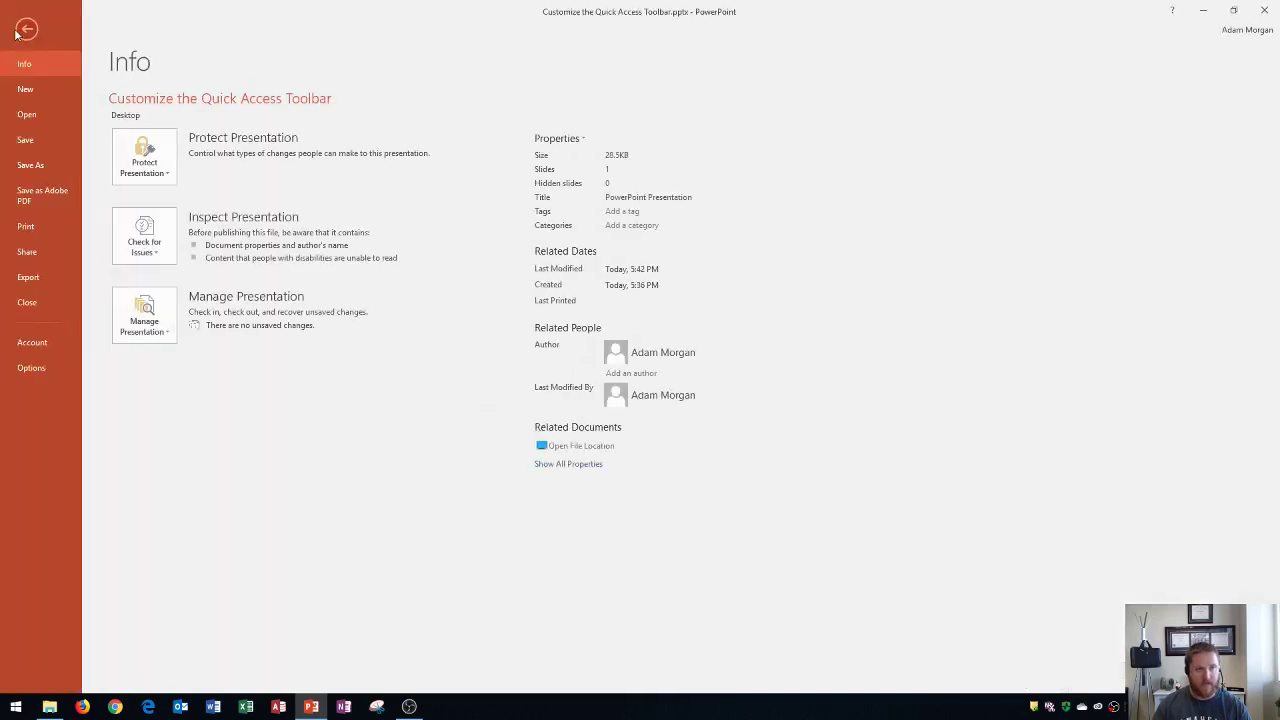
click(38, 368)
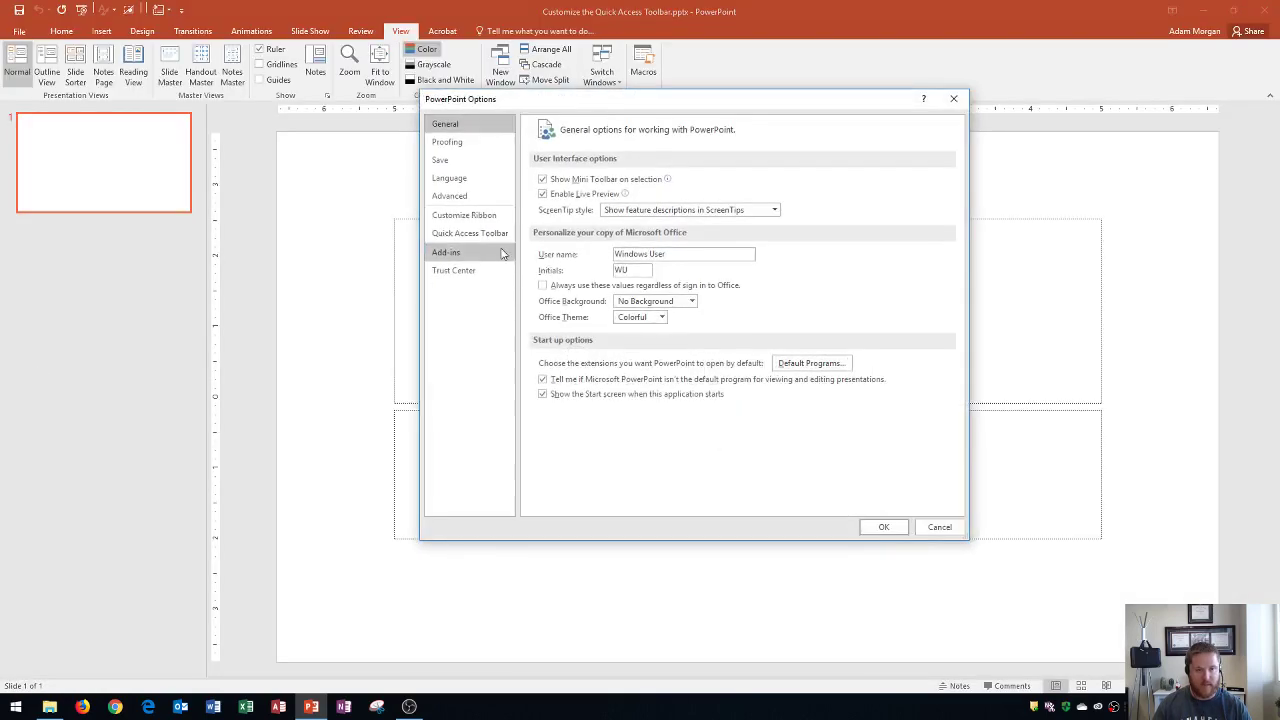
click(468, 234)
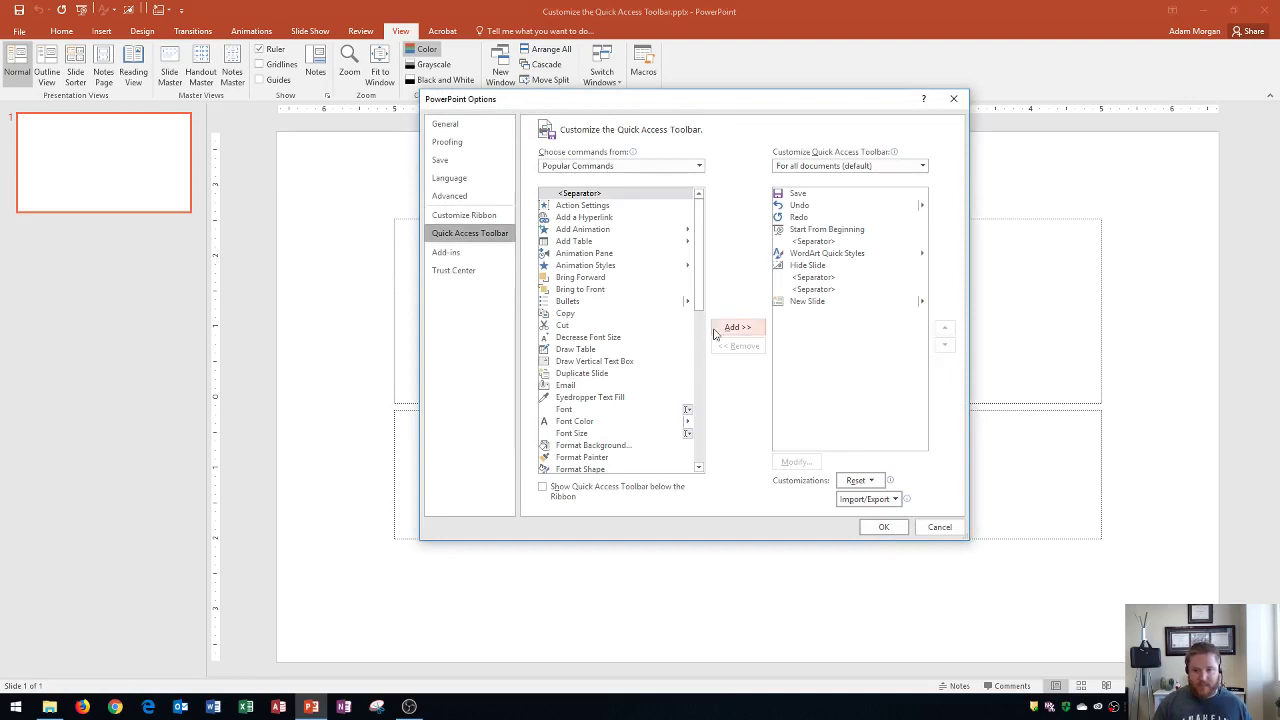
click(834, 256)
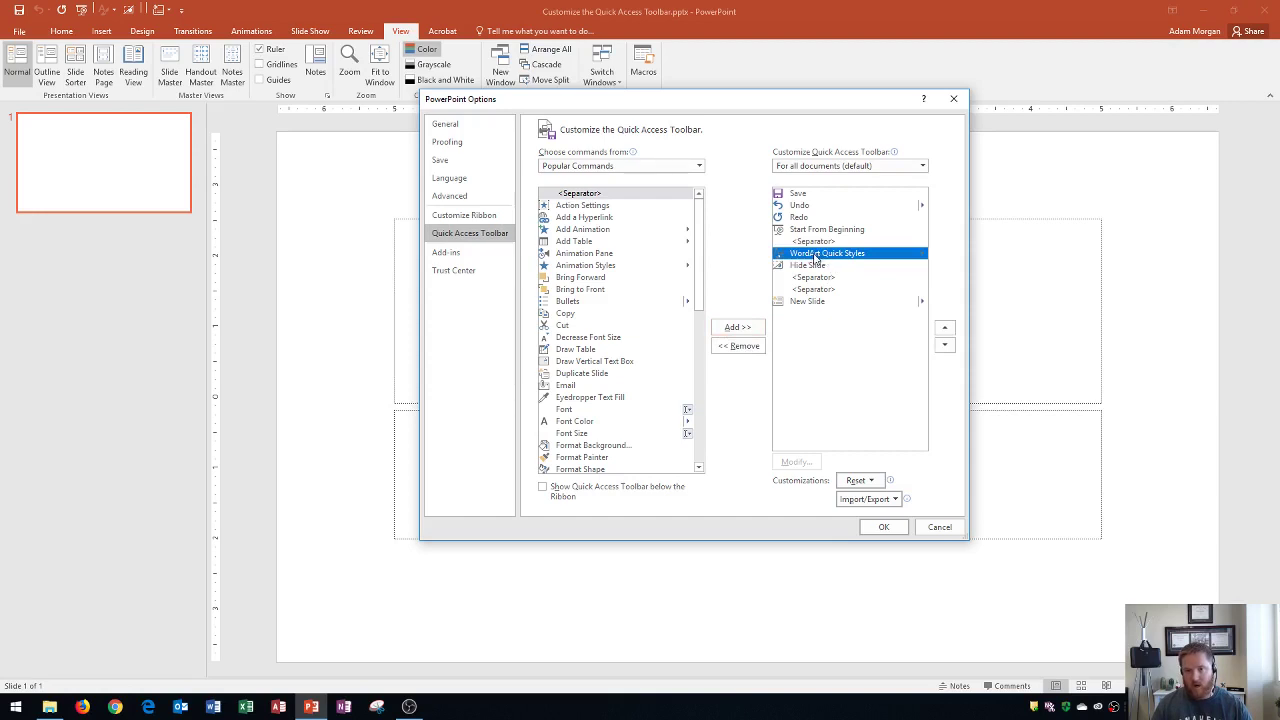
click(745, 350)
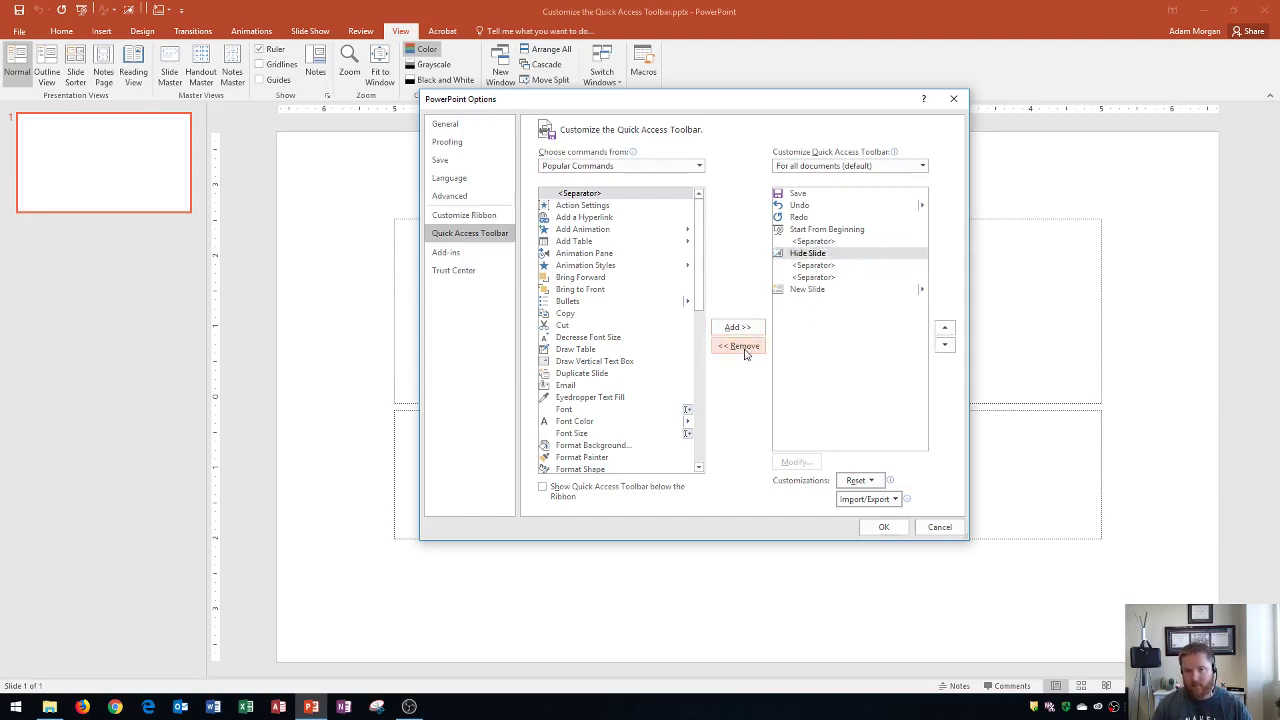
click(809, 266)
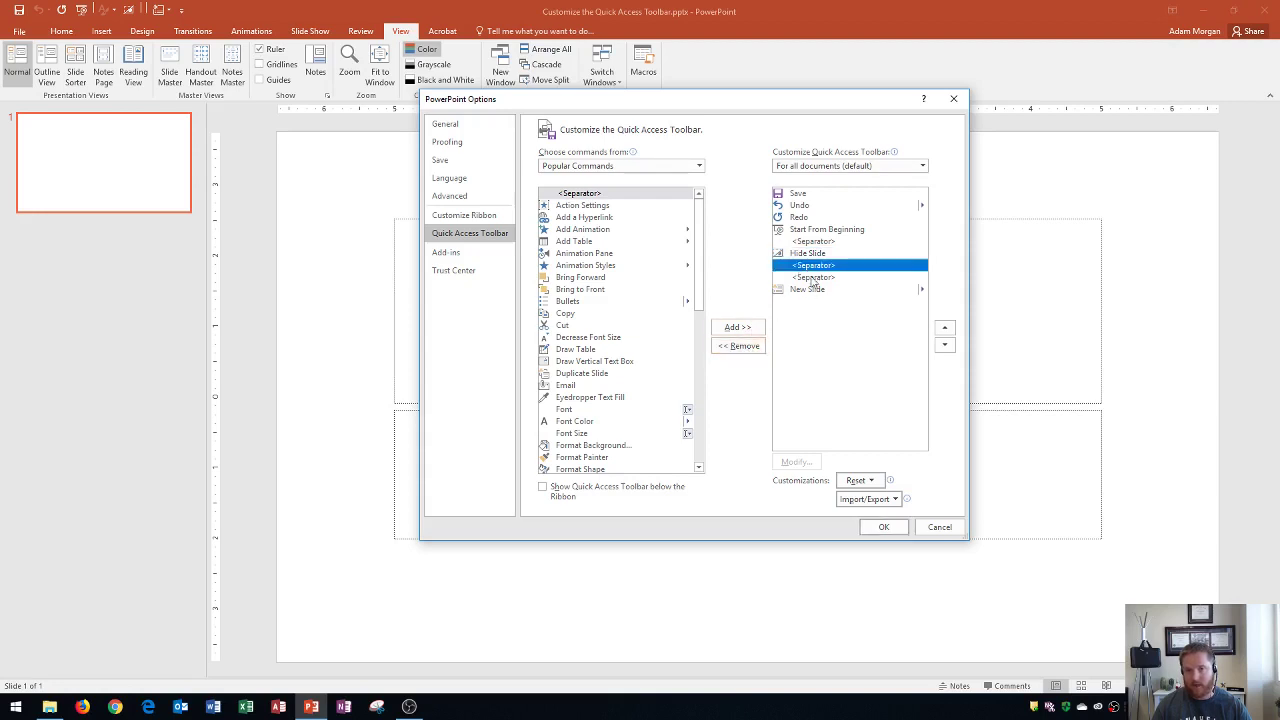
click(741, 348)
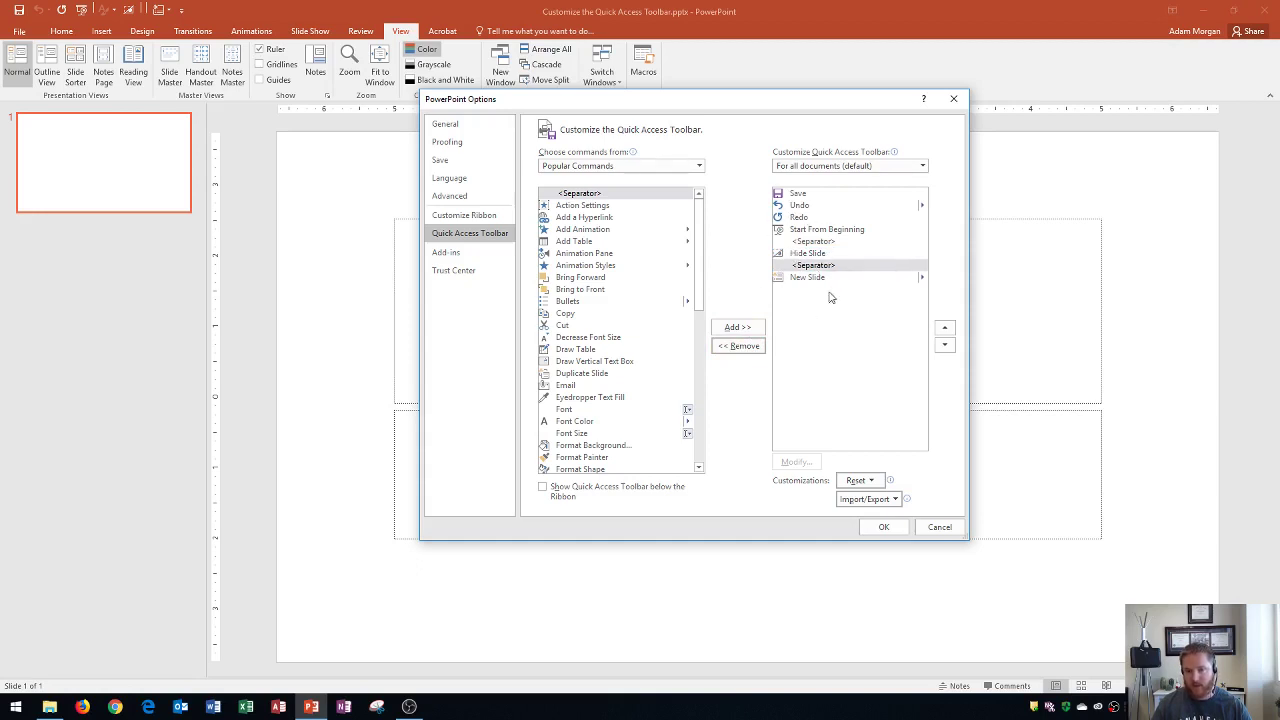
Reset only the Quick Access Toolbar to Save, Undo, Redo and Start From Beginning, confirm, and close Options
click(868, 482)
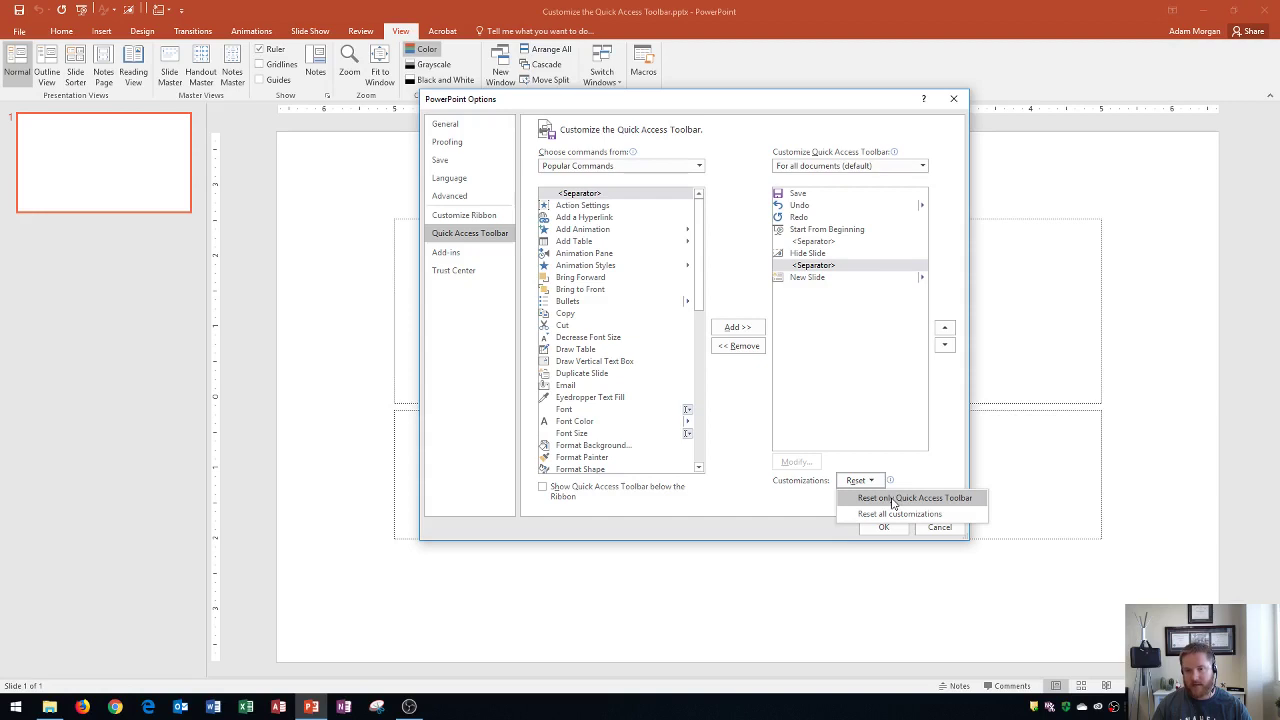
click(893, 498)
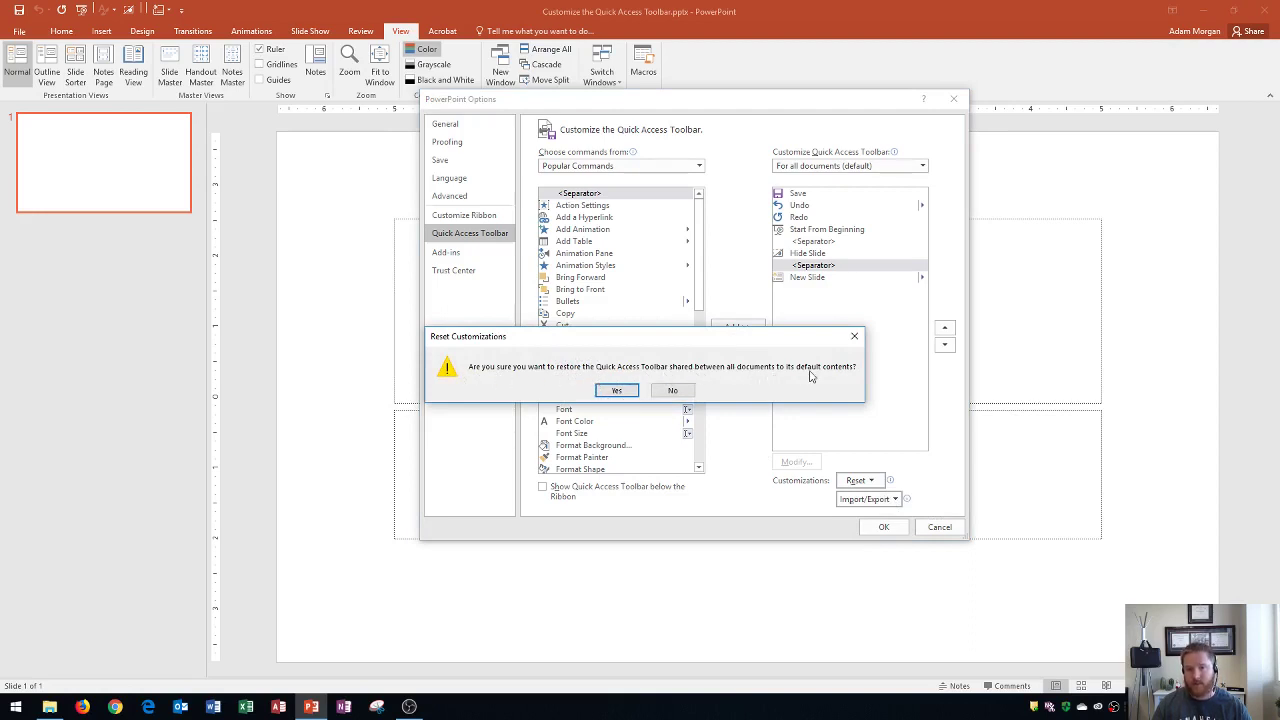
click(616, 391)
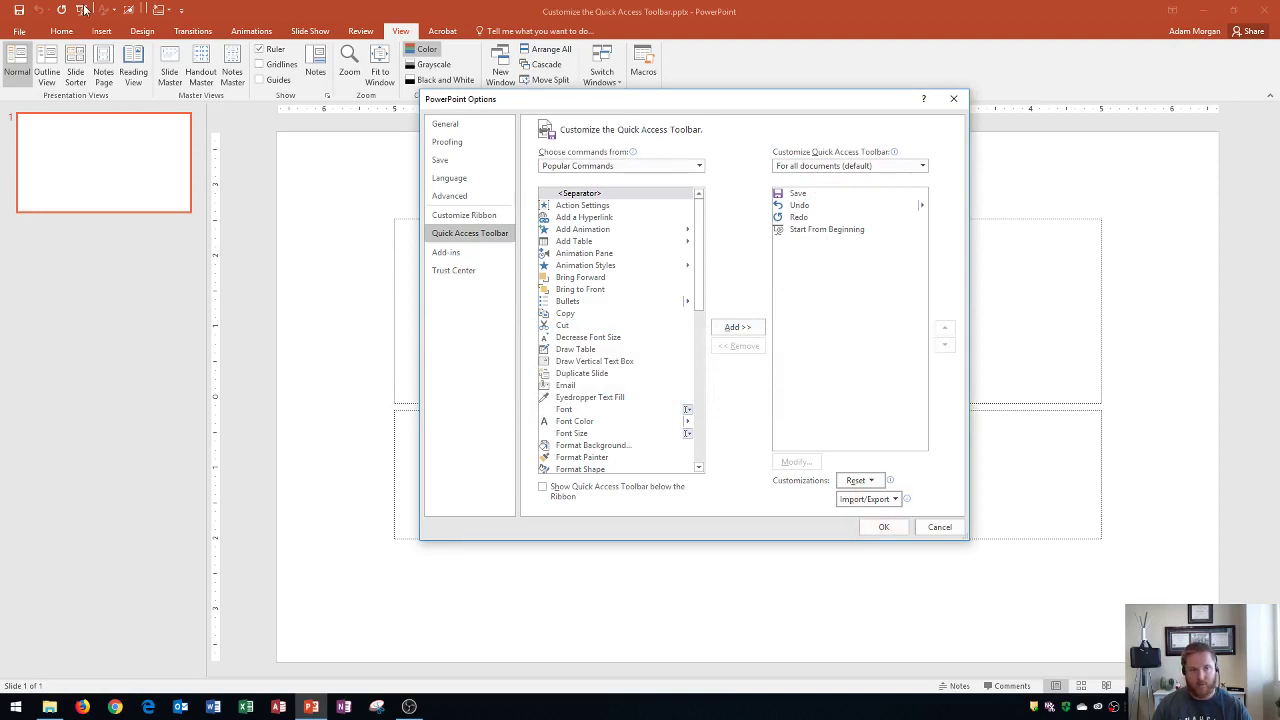
click(889, 523)
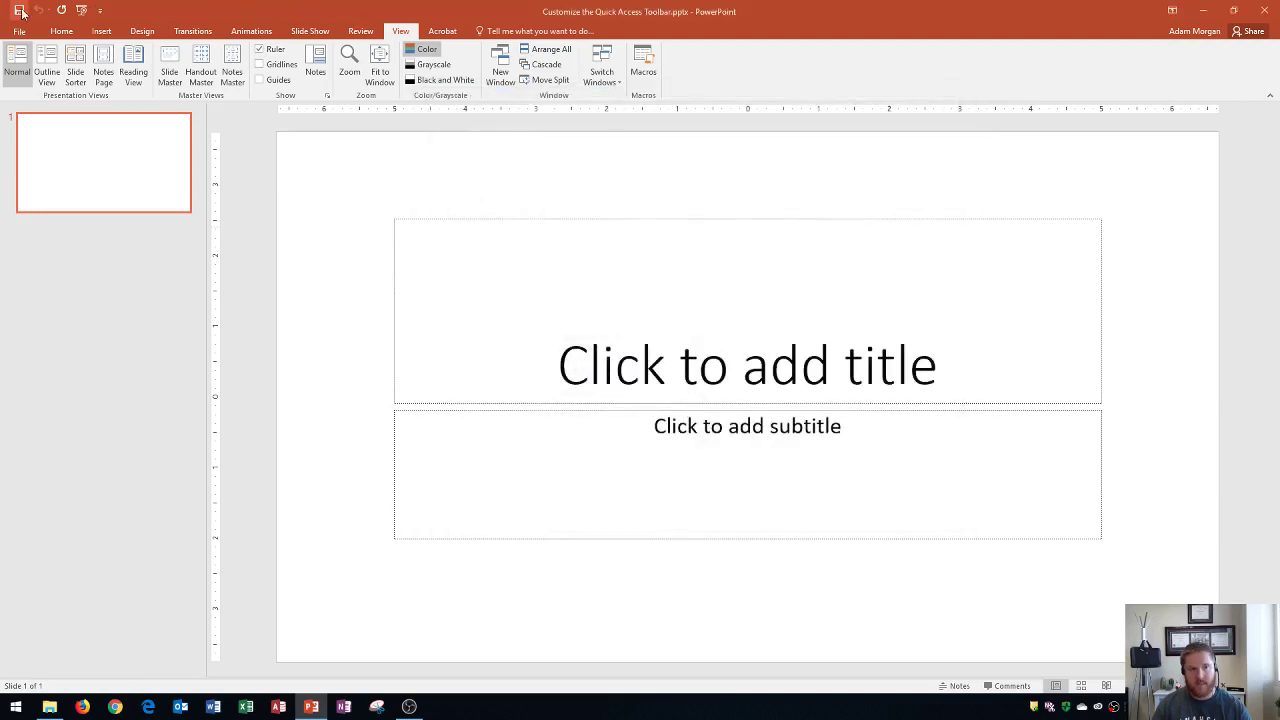